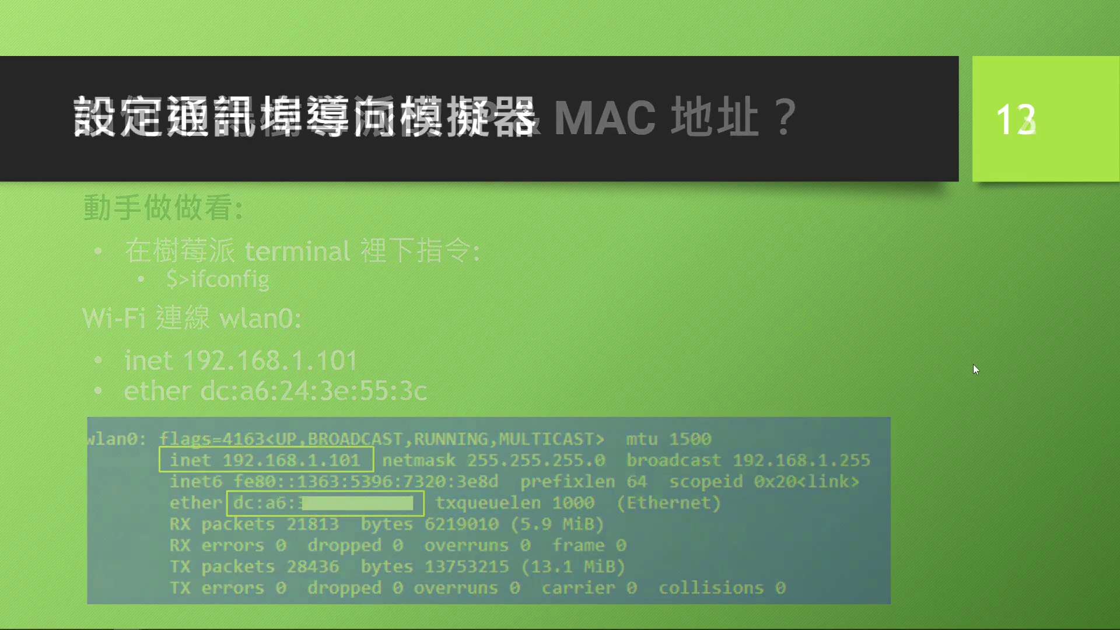
pyautogui.click(973, 364)
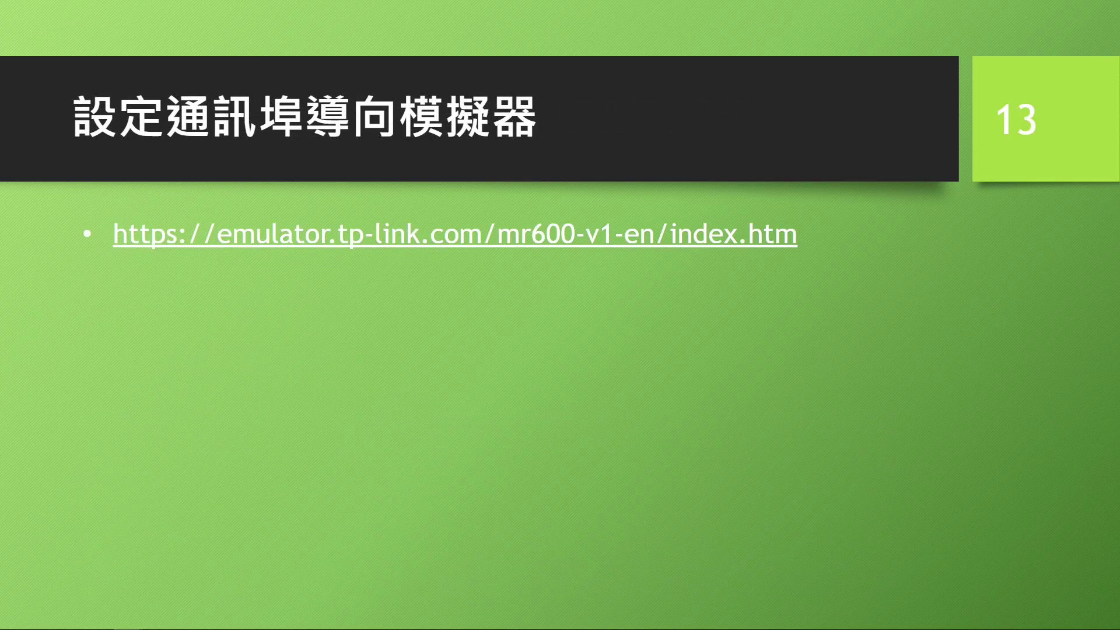
# - Reveal the ASUS, DLINK and portforward.com port-forwarding help links on slide 13
pyautogui.click(949, 397)
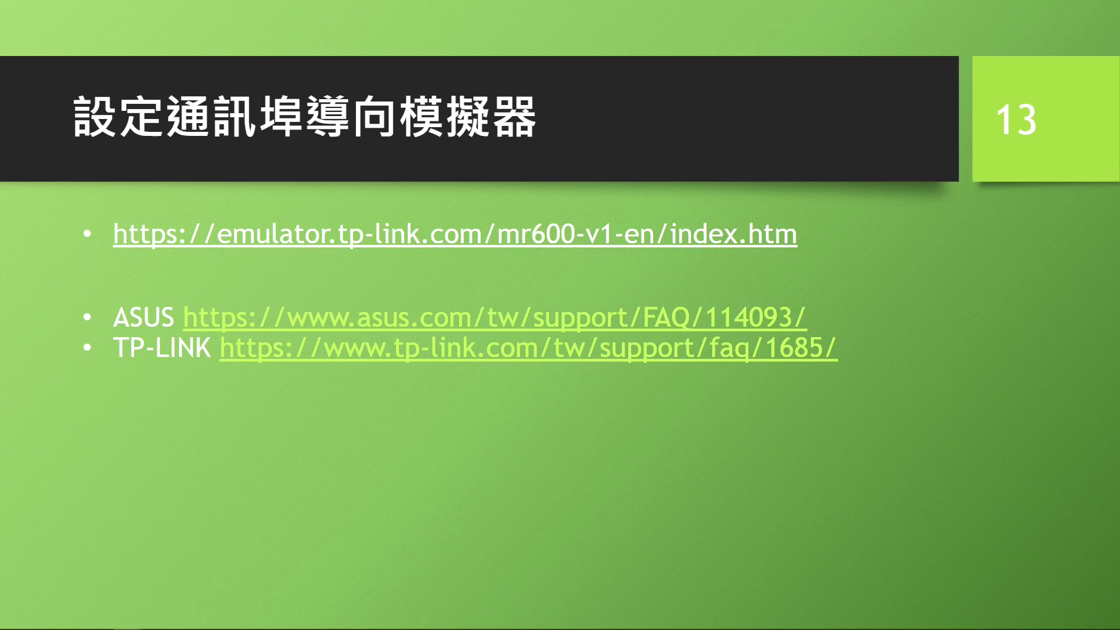
pyautogui.click(309, 437)
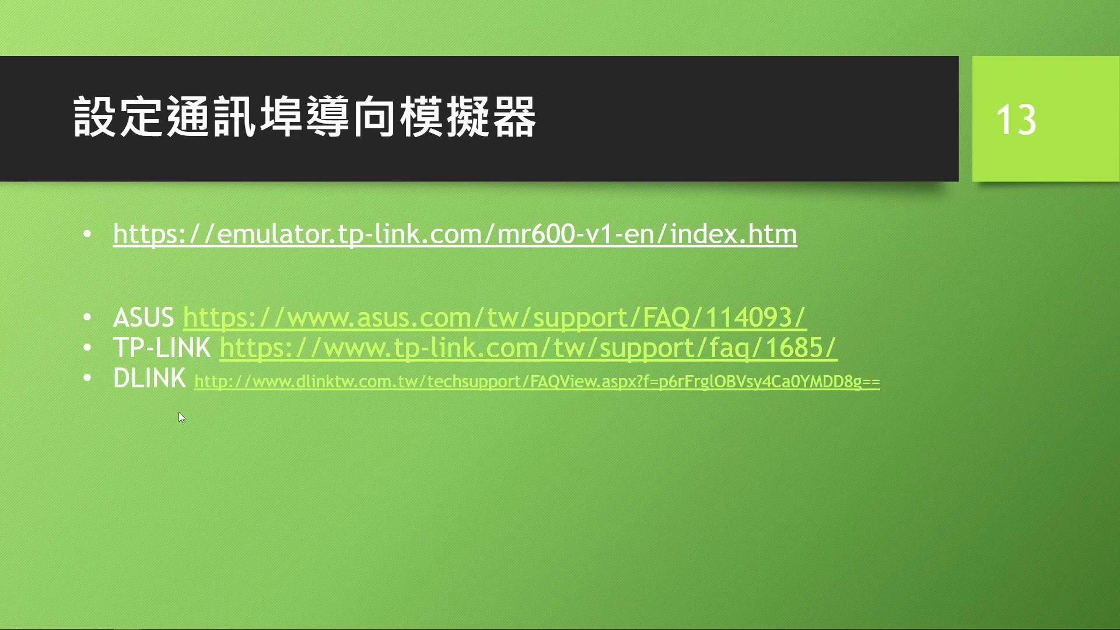
pyautogui.click(444, 434)
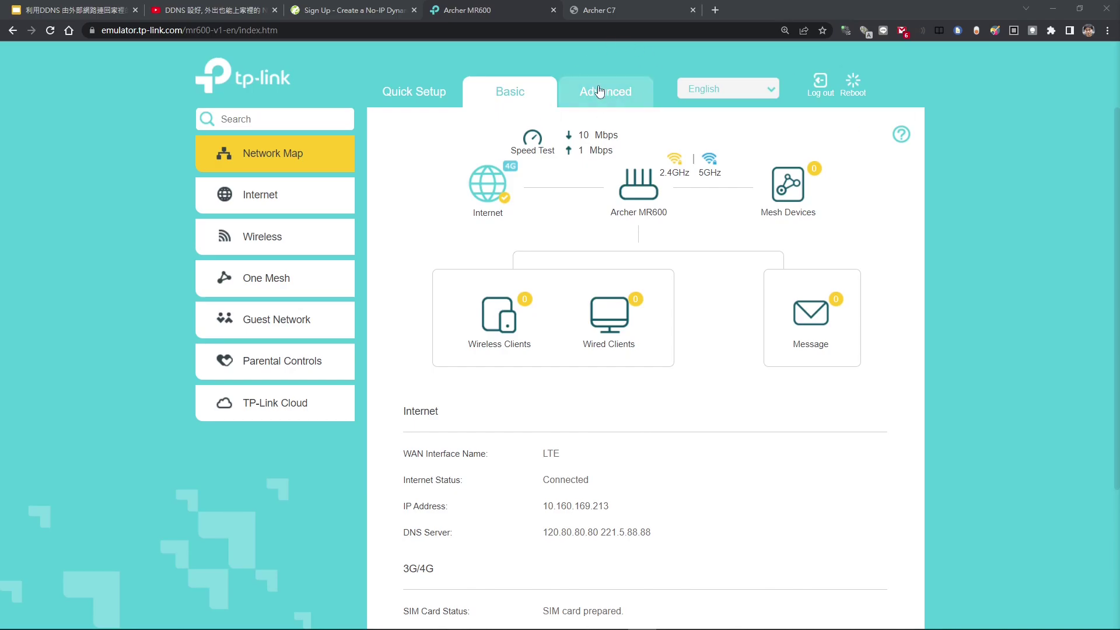
# - Open the router's Advanced > Network > LAN Settings page
pyautogui.click(611, 97)
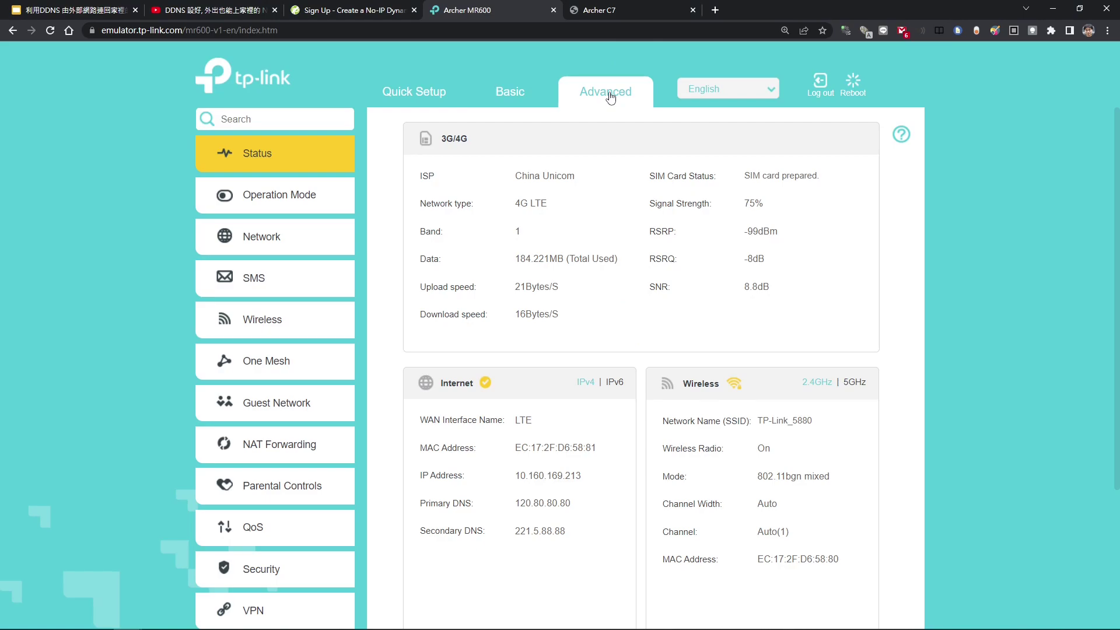
pyautogui.click(285, 240)
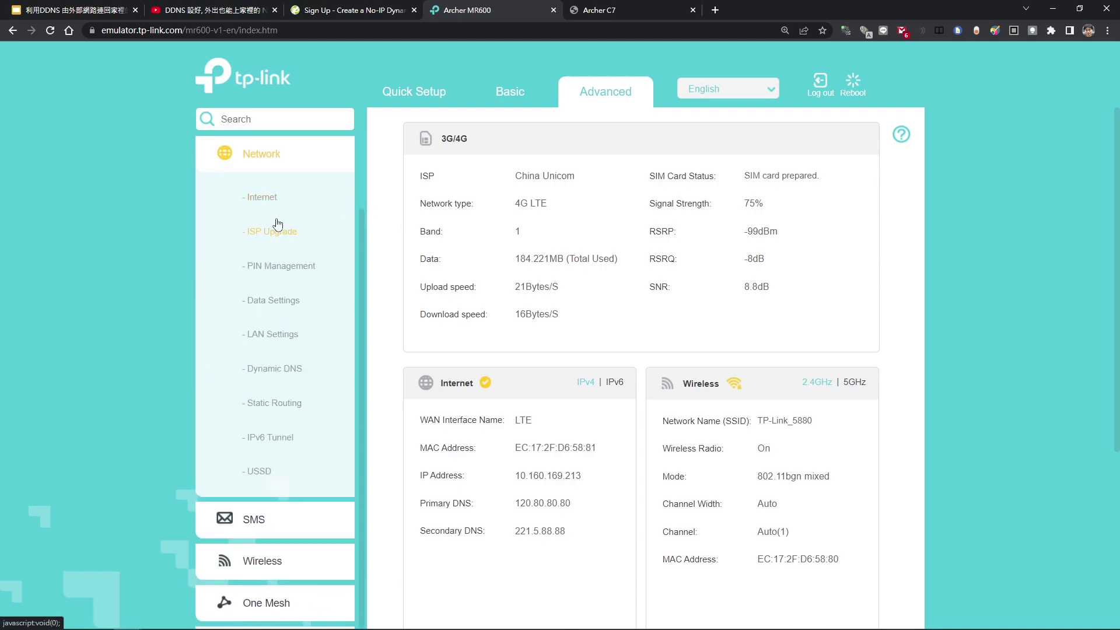
pyautogui.click(286, 341)
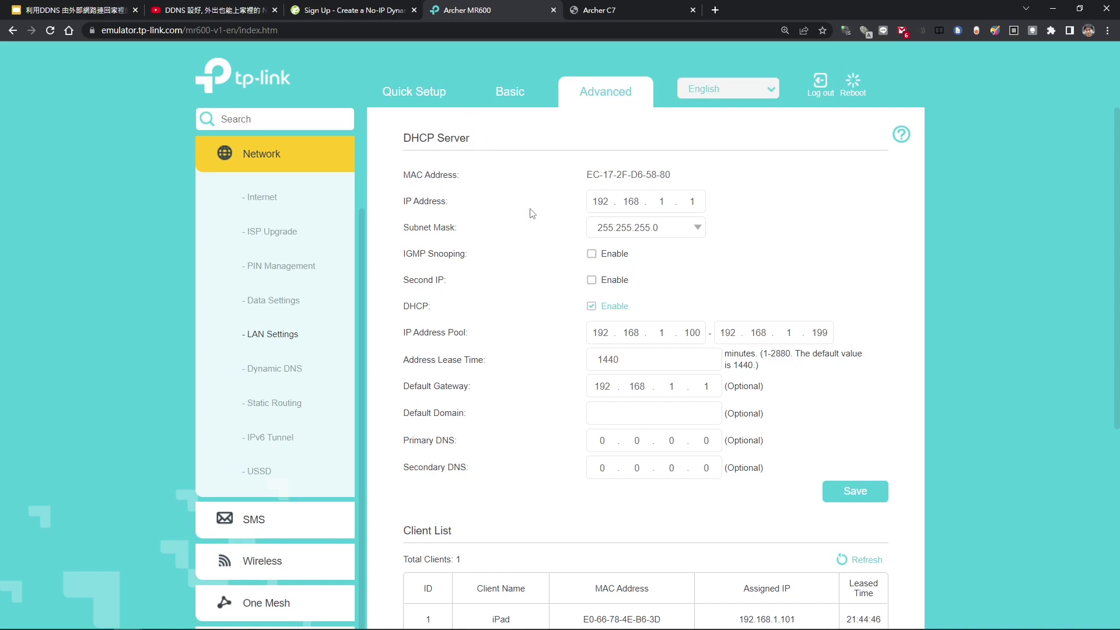
# - Scroll down to Address Reservation and start adding a new reservation
pyautogui.scroll(-4, 531, 211)
pyautogui.scroll(-2, 531, 212)
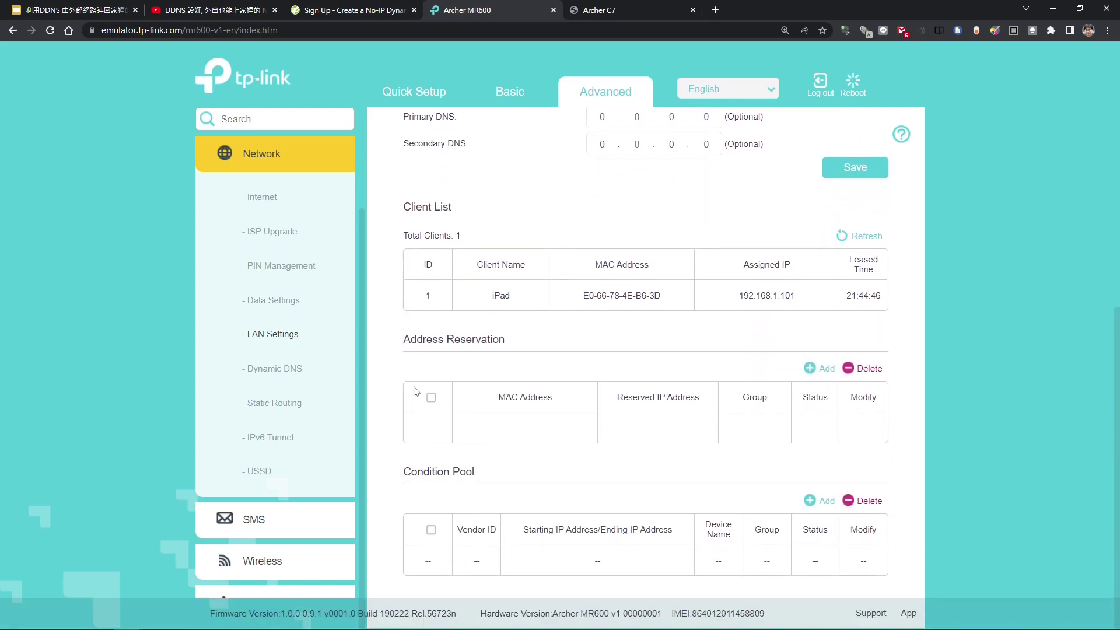
pyautogui.moveTo(404, 338); pyautogui.dragTo(513, 342)
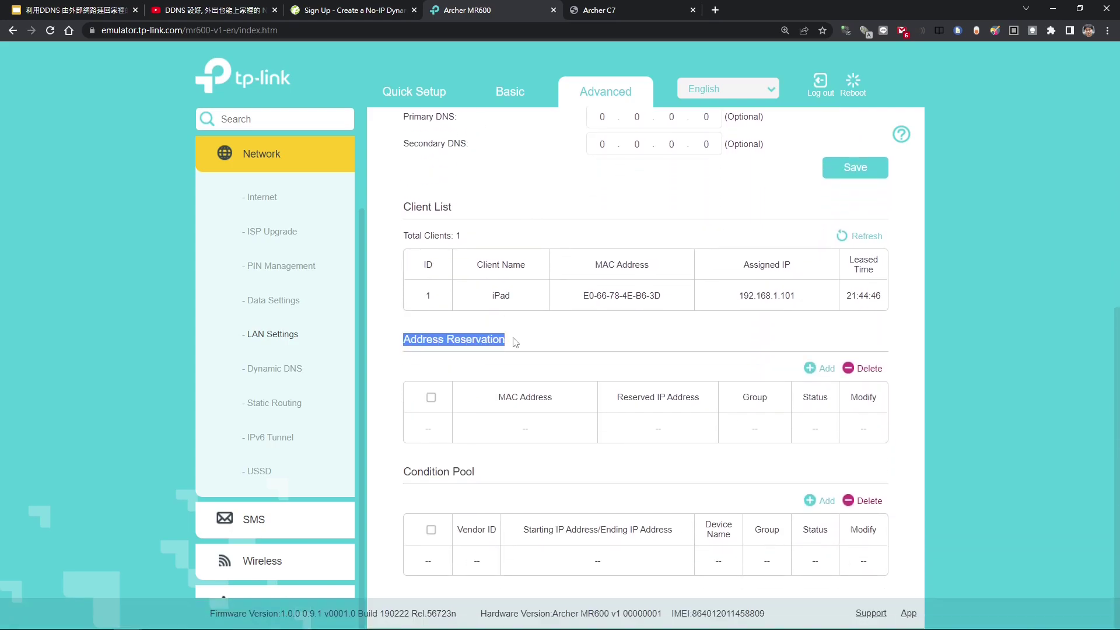
pyautogui.click(515, 347)
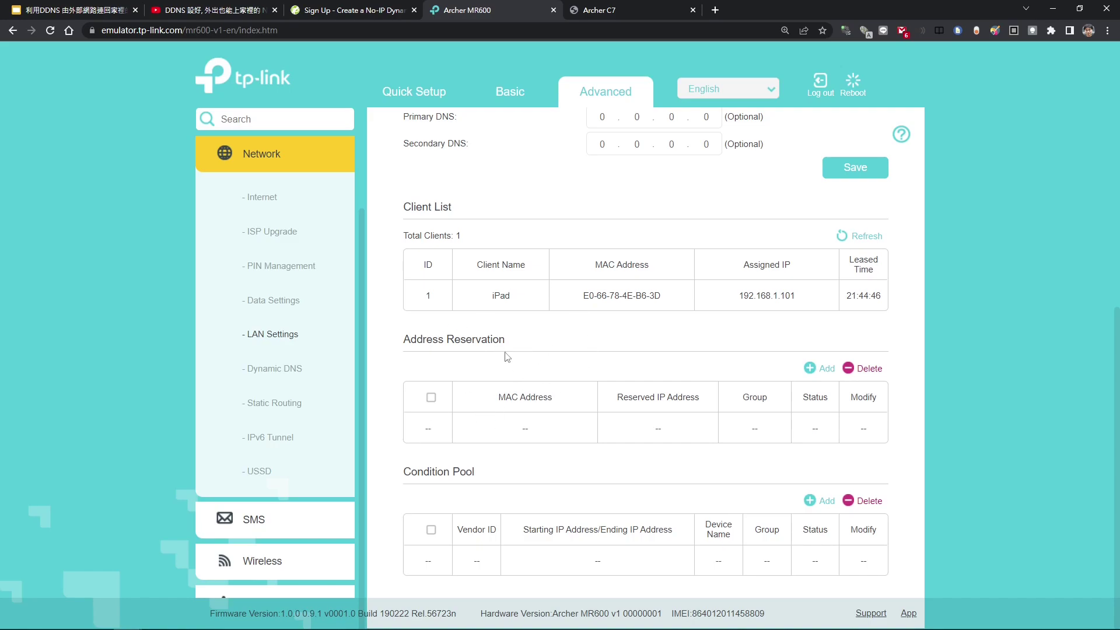
pyautogui.click(818, 369)
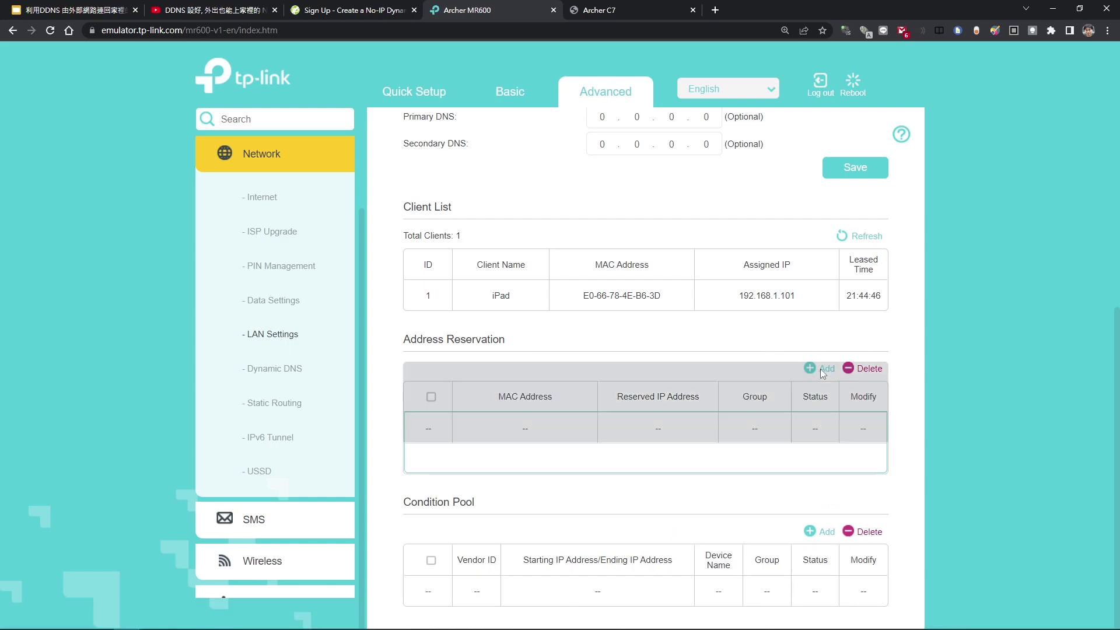
# - Reserve IP 192.168.1.101 for MAC address dca6243e553c and save the reservation
pyautogui.scroll(-2, 785, 415)
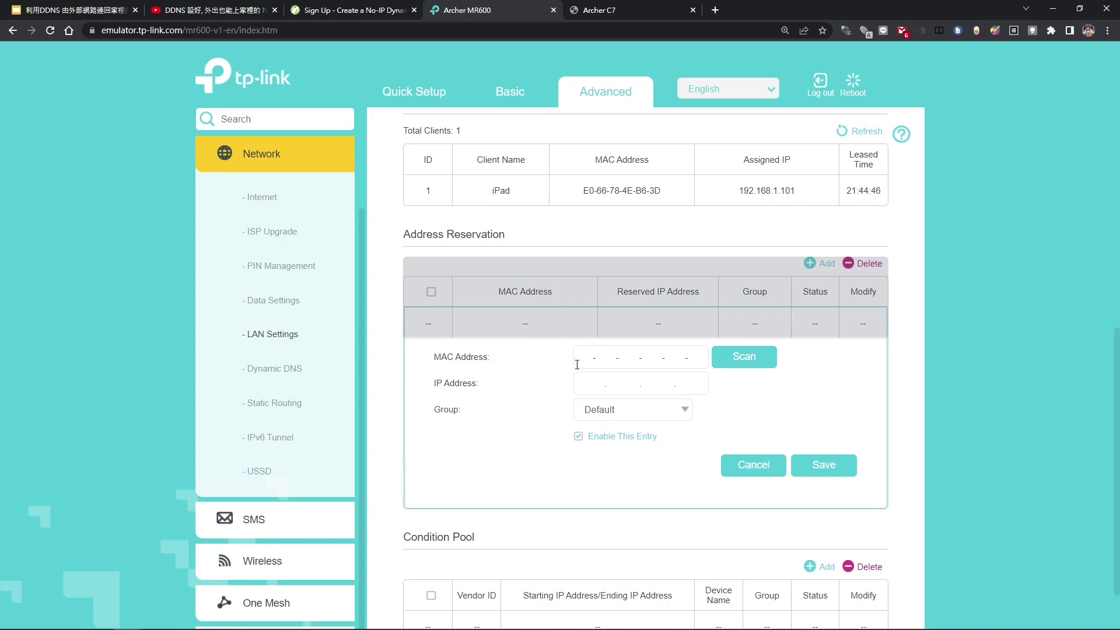
pyautogui.click(584, 361)
pyautogui.click(583, 383)
pyautogui.click(587, 360)
pyautogui.write('dca6243e553c')
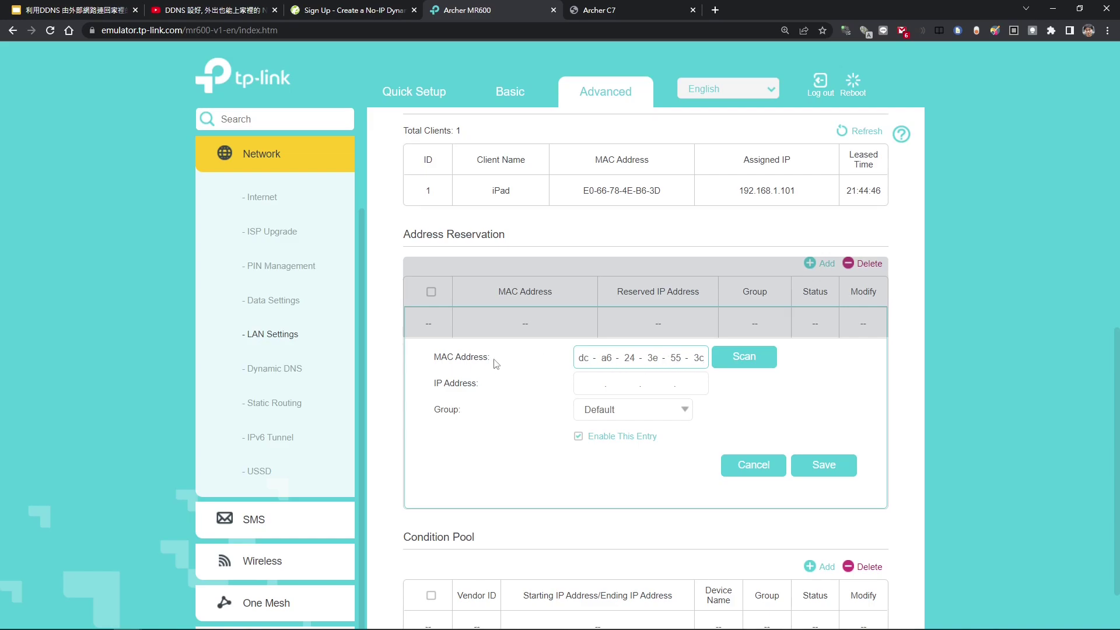
pyautogui.click(584, 386)
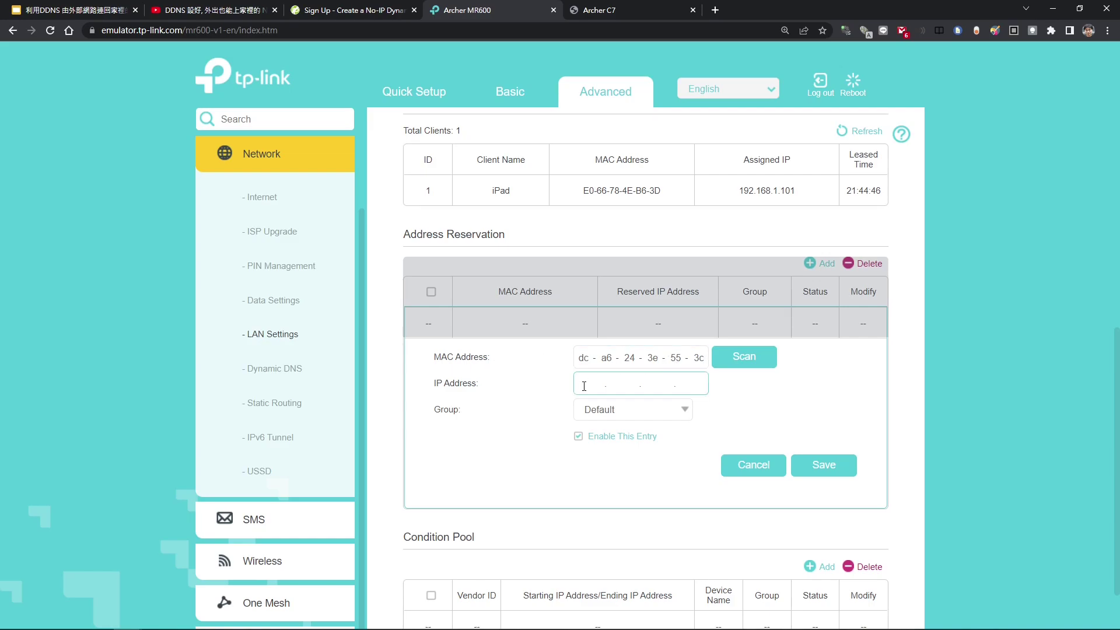
pyautogui.write('192 . 168 . 1 . 101')
pyautogui.click(822, 467)
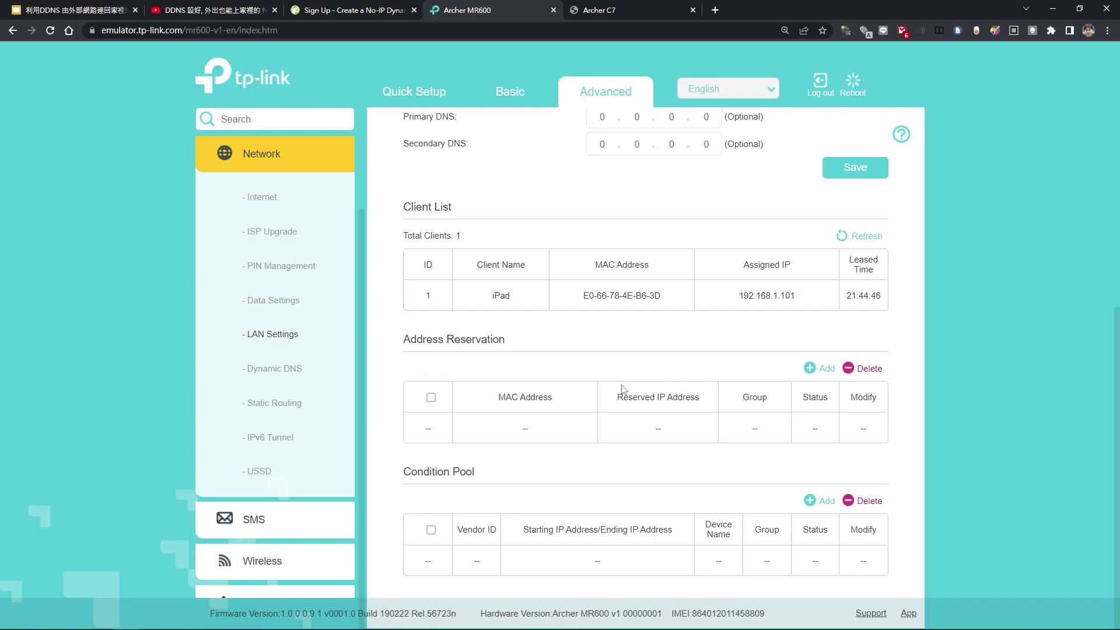
# - Go to Advanced > NAT Forwarding > Virtual Servers and start a new entry
pyautogui.click(610, 97)
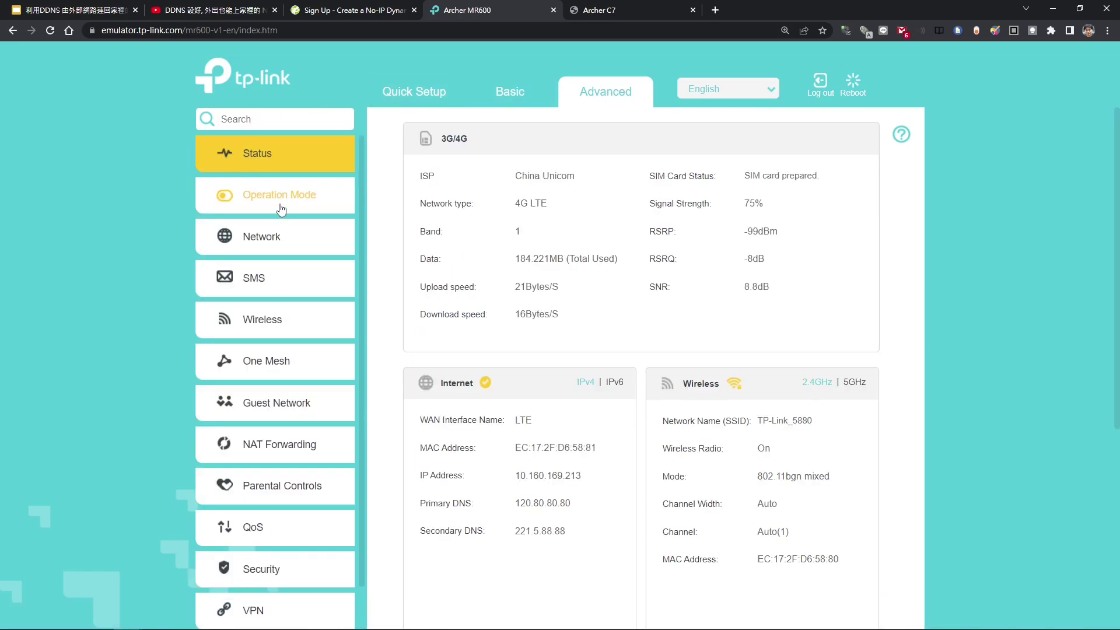
pyautogui.click(276, 450)
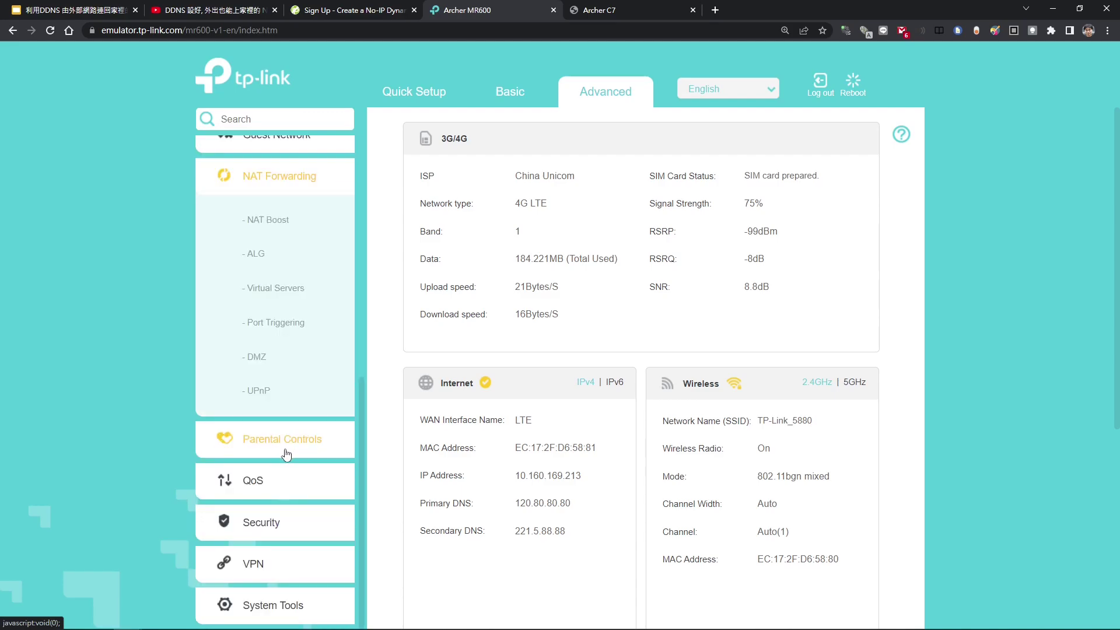
pyautogui.click(285, 291)
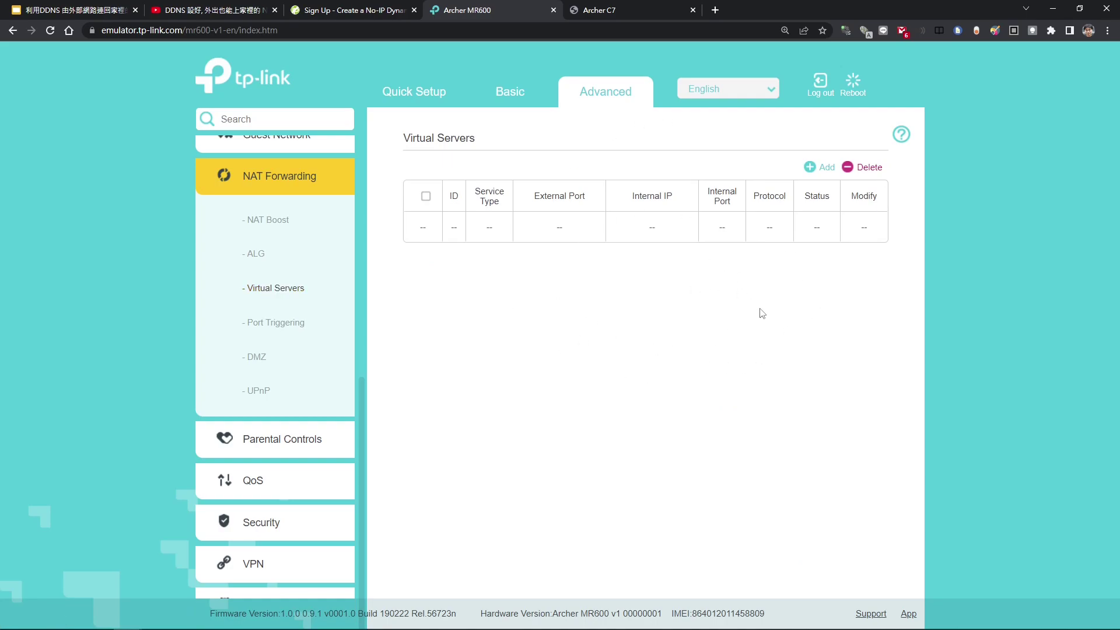
pyautogui.click(810, 168)
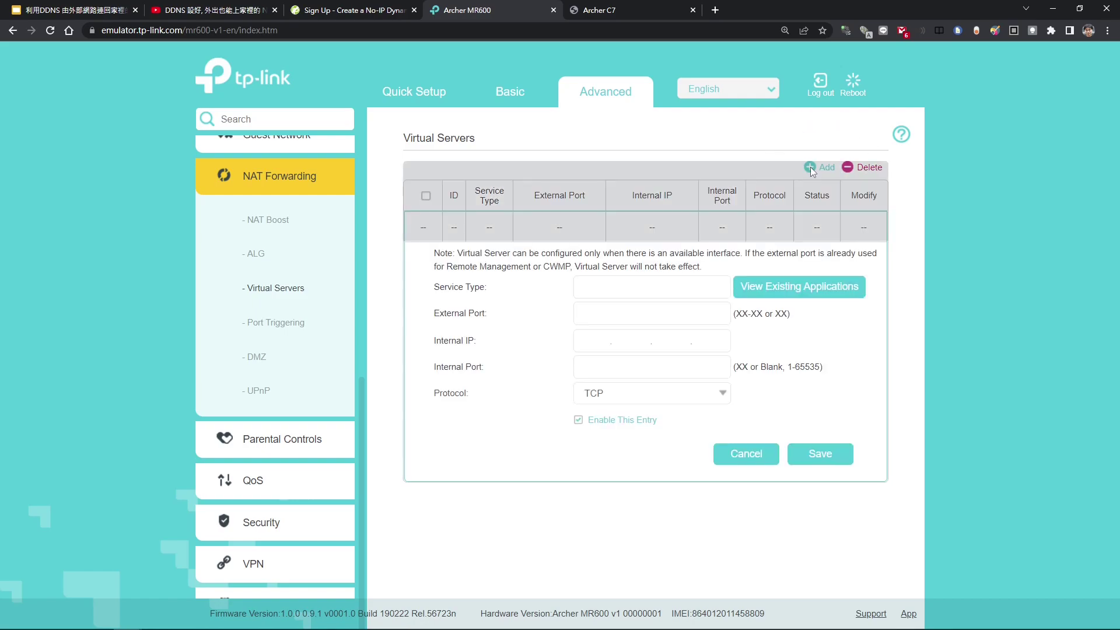
# - Enter service NodeRed, external port 1880, internal IP 192.168.1.101 and internal port 1880
pyautogui.click(613, 293)
pyautogui.write('NodeRed')
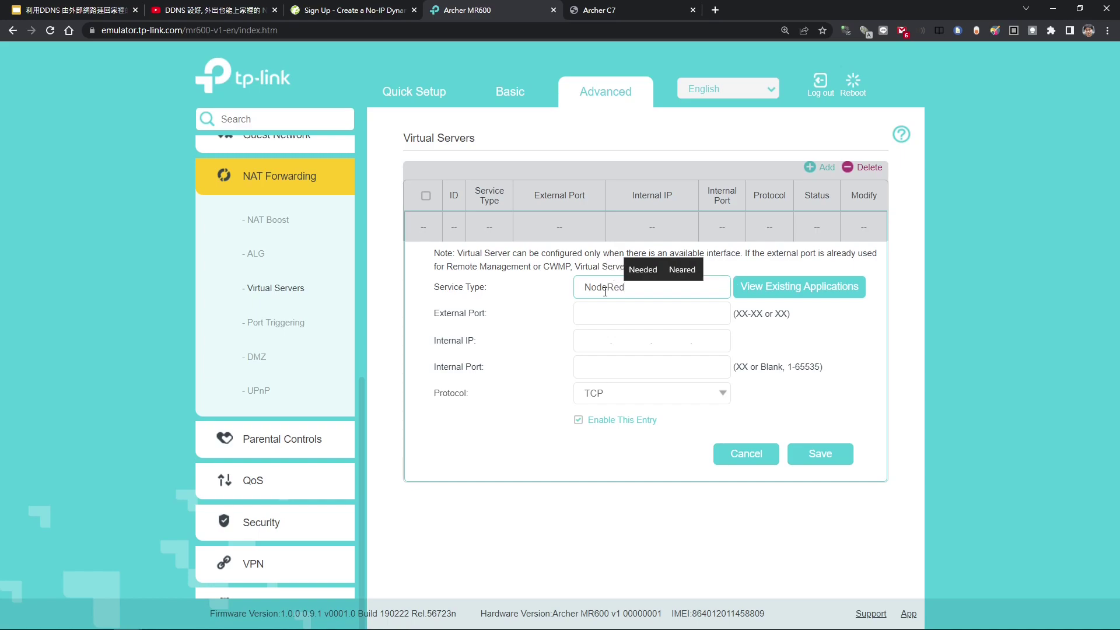
pyautogui.click(601, 318)
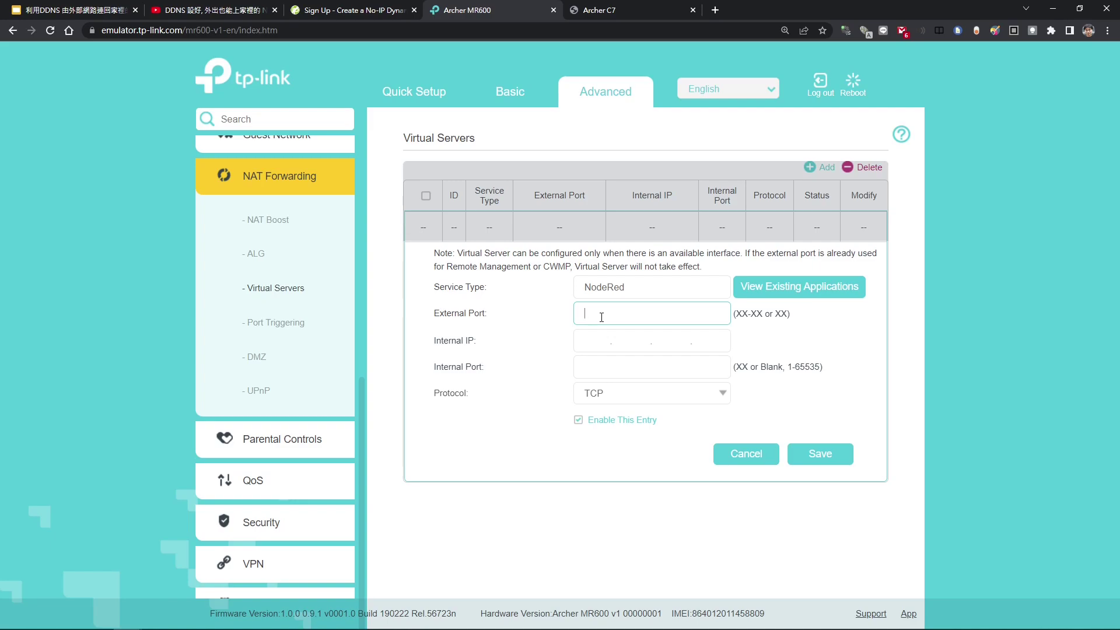
pyautogui.write('1880')
pyautogui.press('Tab')
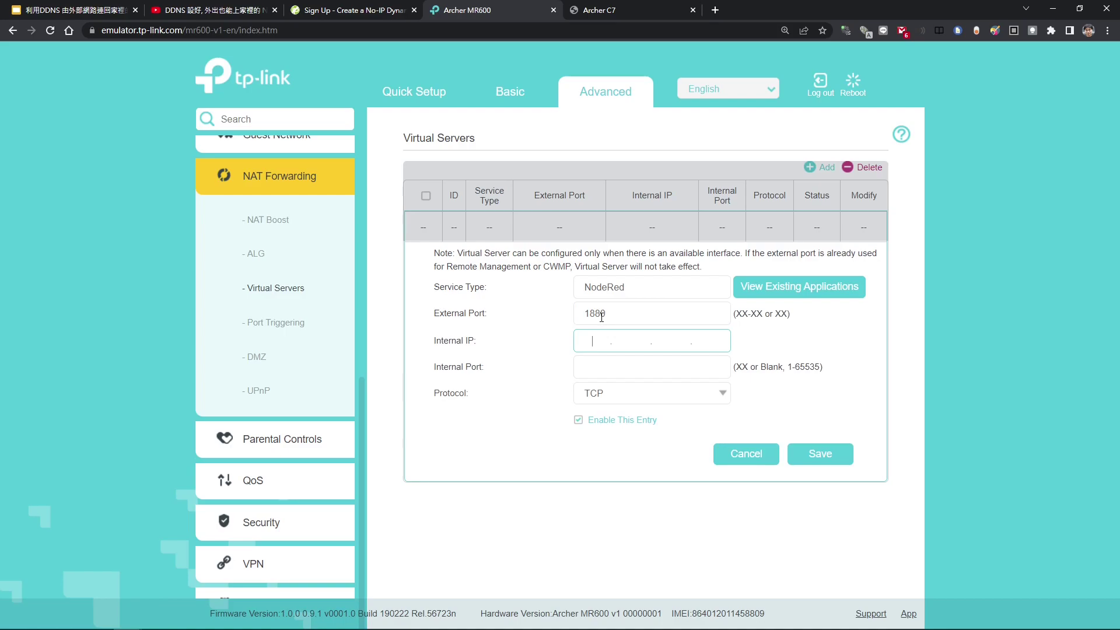
pyautogui.write('192.168.1.101')
pyautogui.click(612, 364)
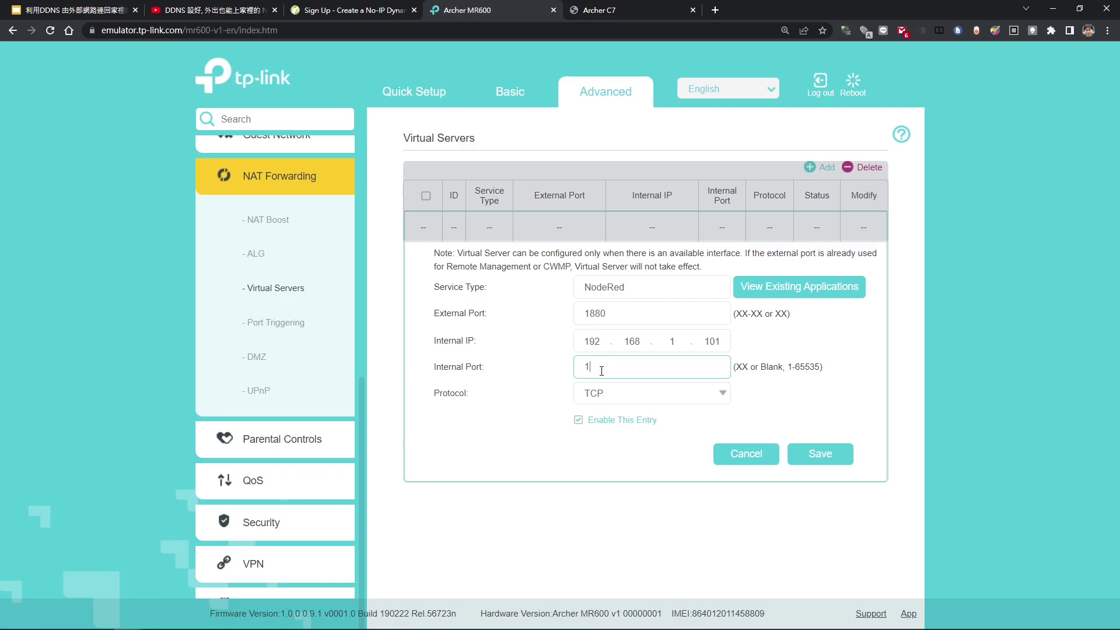
pyautogui.write('880')
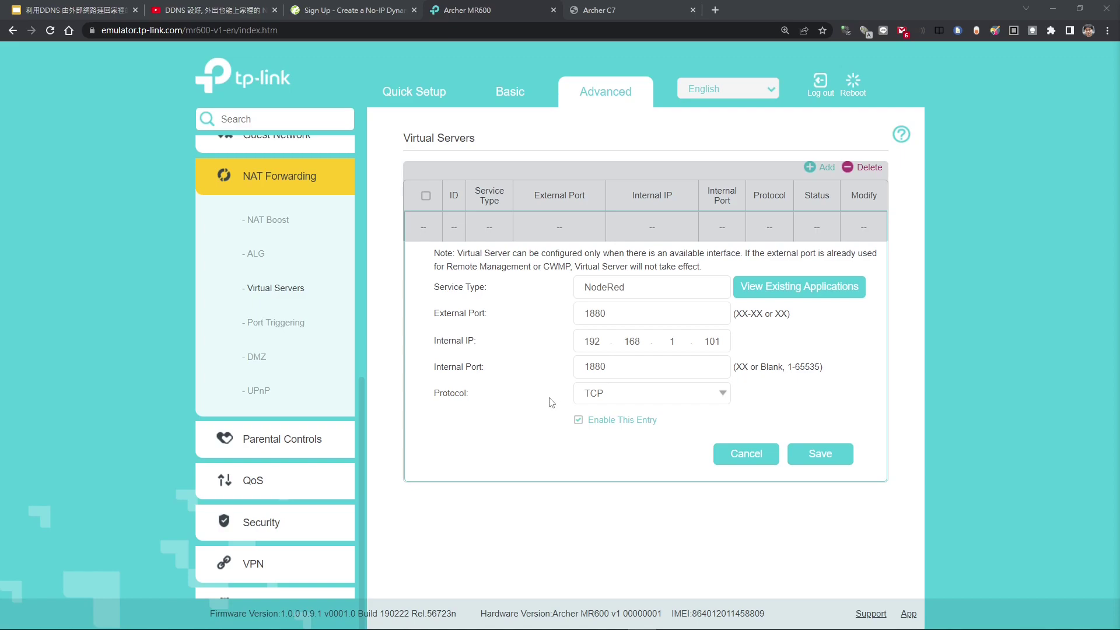
# - Set the protocol to ALL and save the NodeRed virtual server rule
pyautogui.click(719, 400)
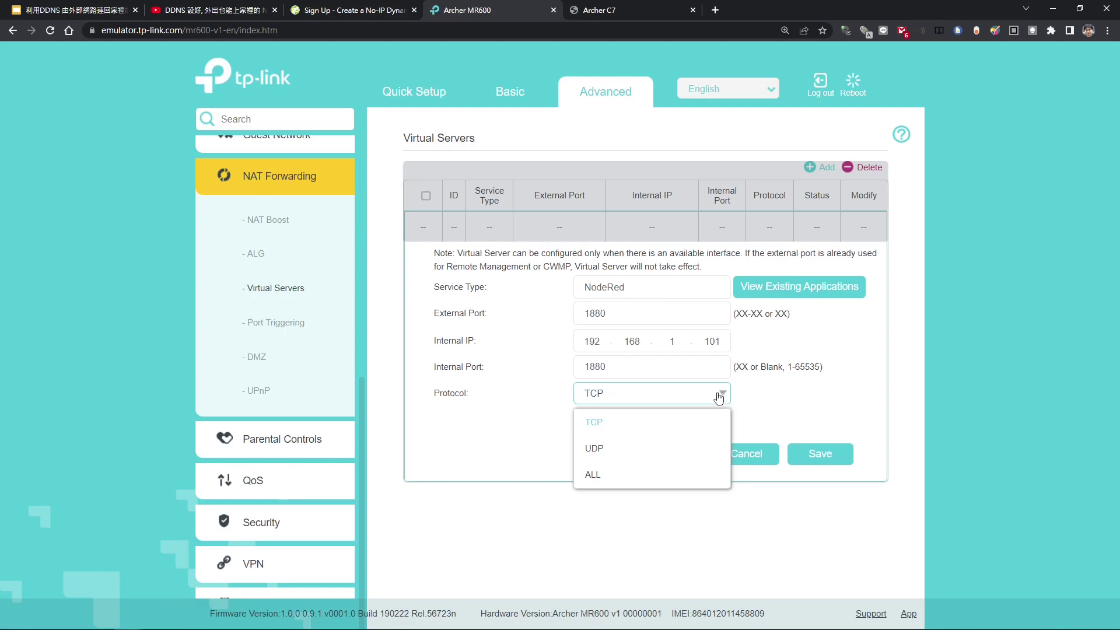
pyautogui.click(606, 488)
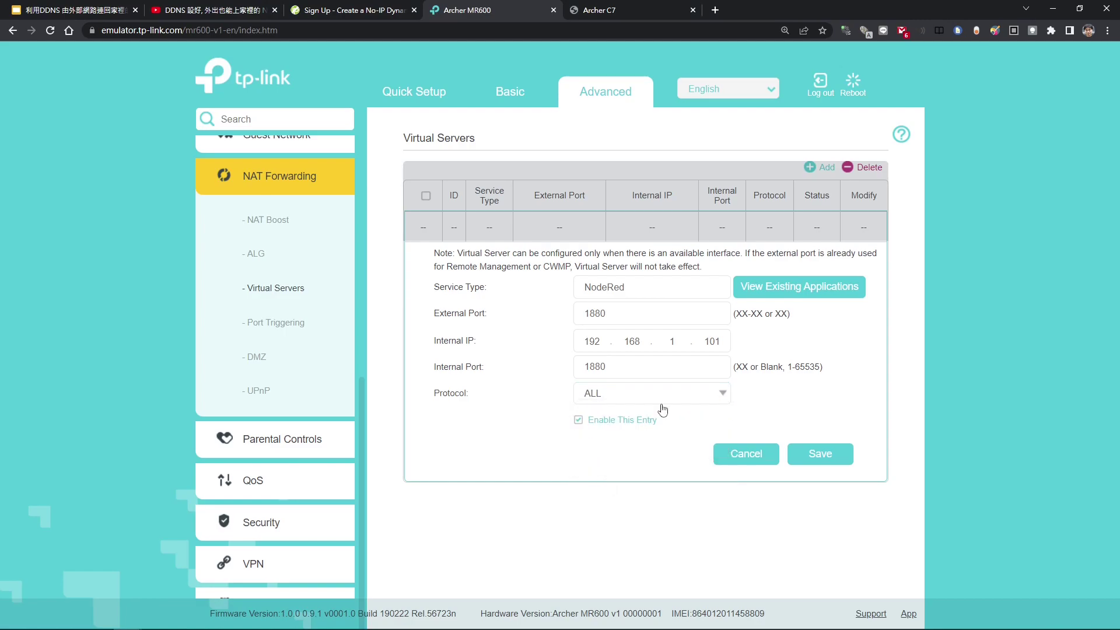
pyautogui.click(714, 396)
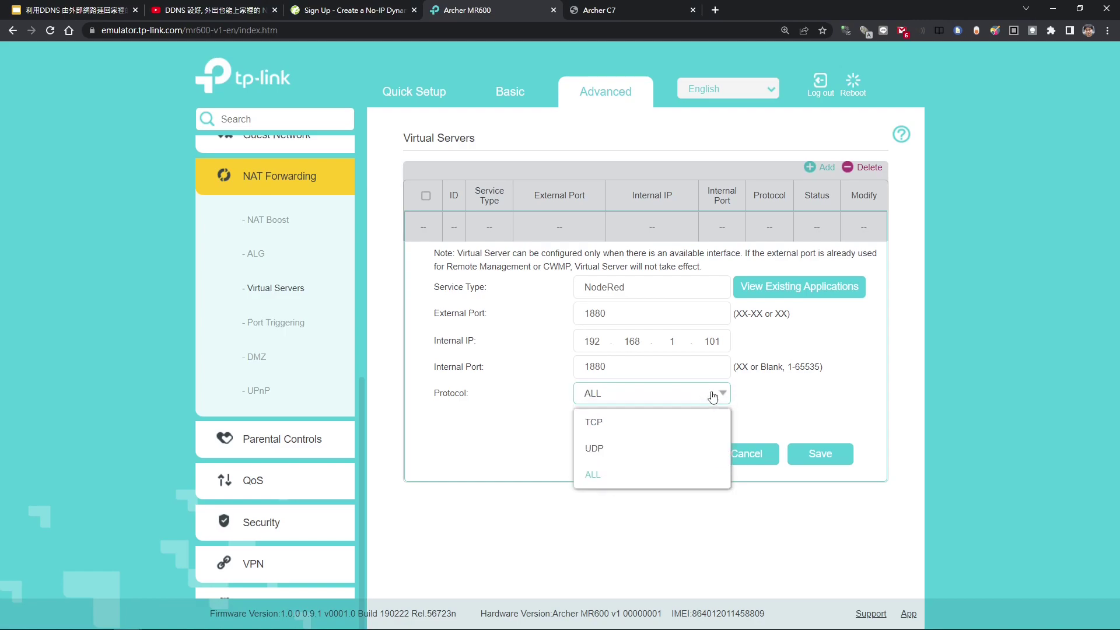
pyautogui.click(764, 402)
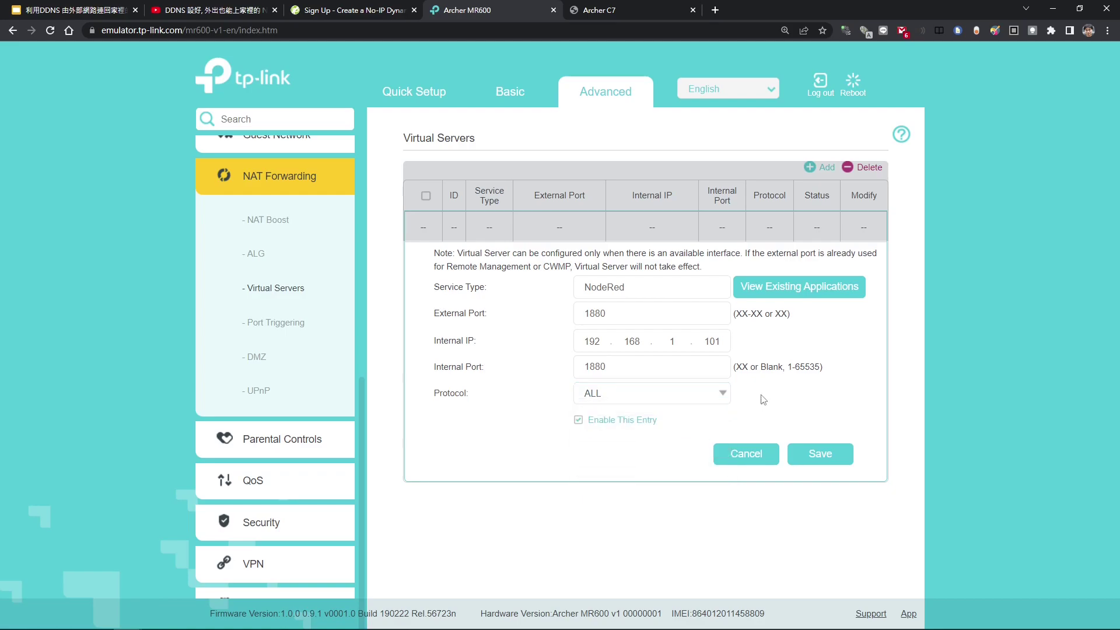
pyautogui.click(818, 463)
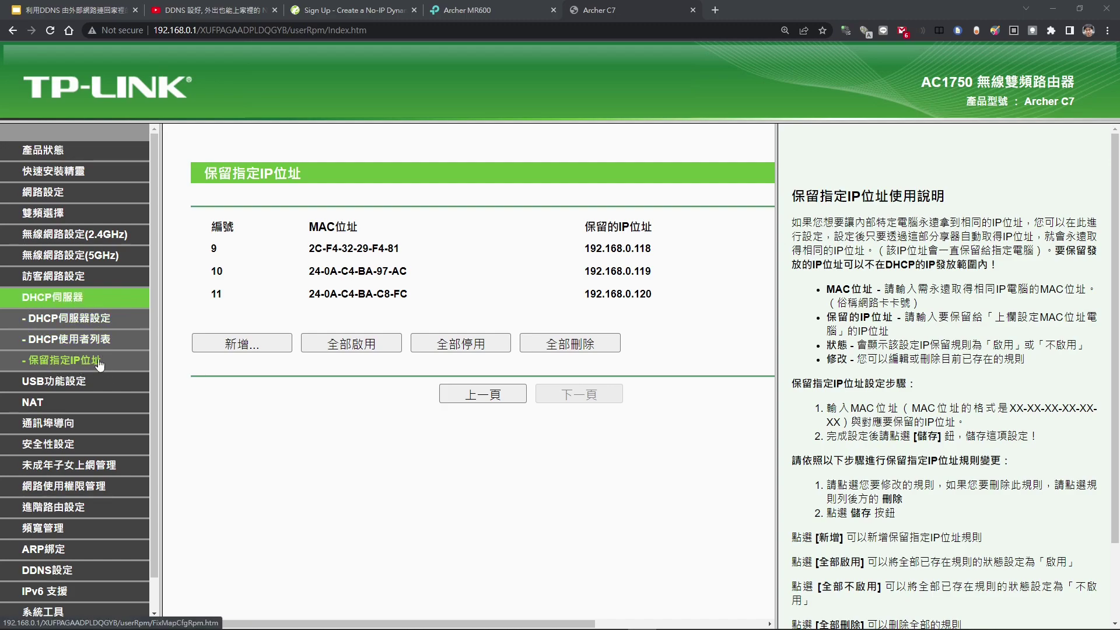
# - Start an Archer C7 IP reservation rule, leave it unfilled, and switch to NAT settings
pyautogui.click(245, 344)
pyautogui.click(507, 224)
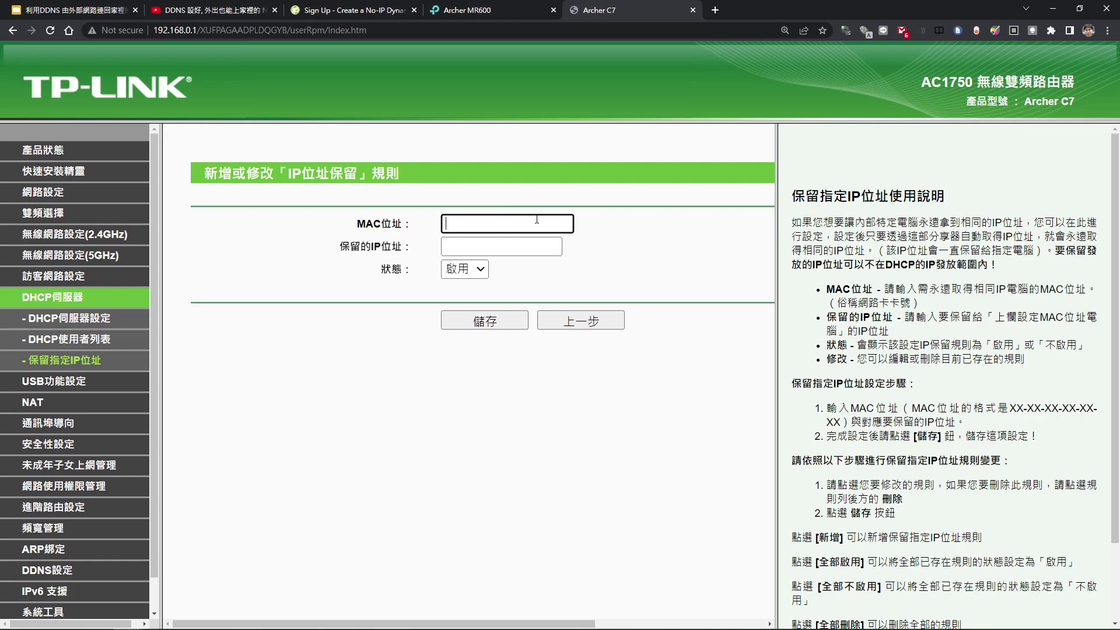
pyautogui.click(472, 249)
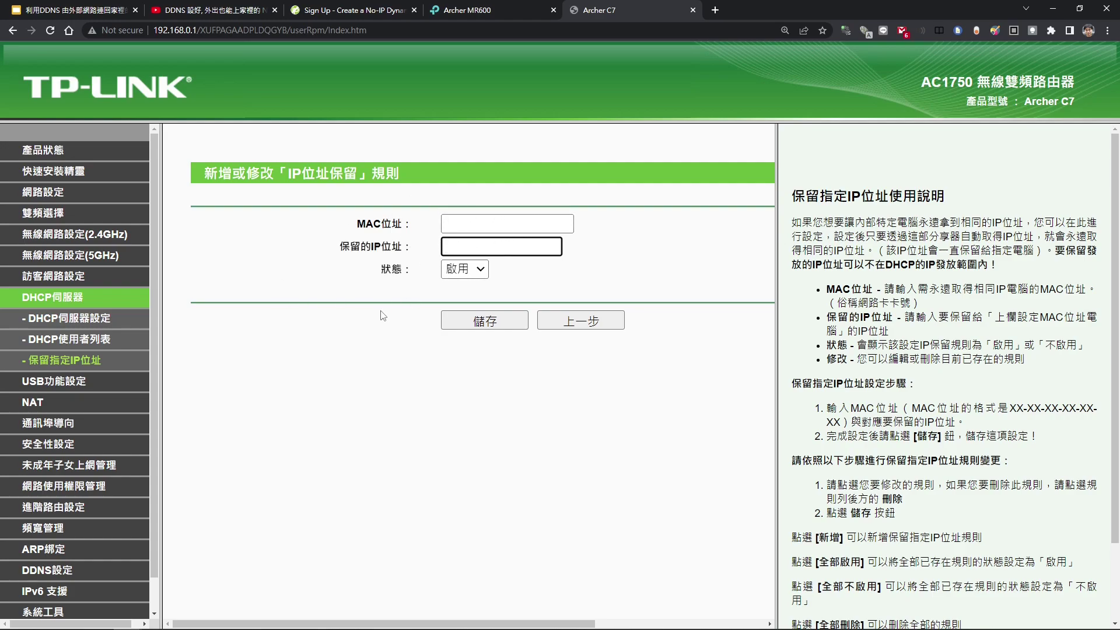
pyautogui.click(56, 405)
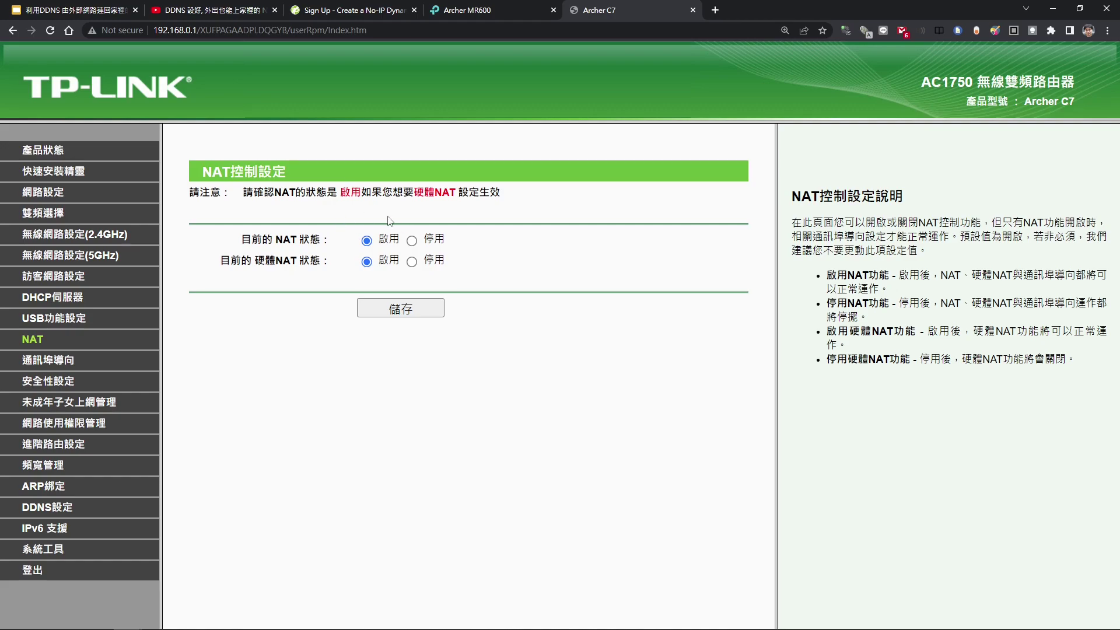
# - Show the Virtual Servers list with the port 22 rule to 192.168.0.128, then add a rule
pyautogui.click(63, 366)
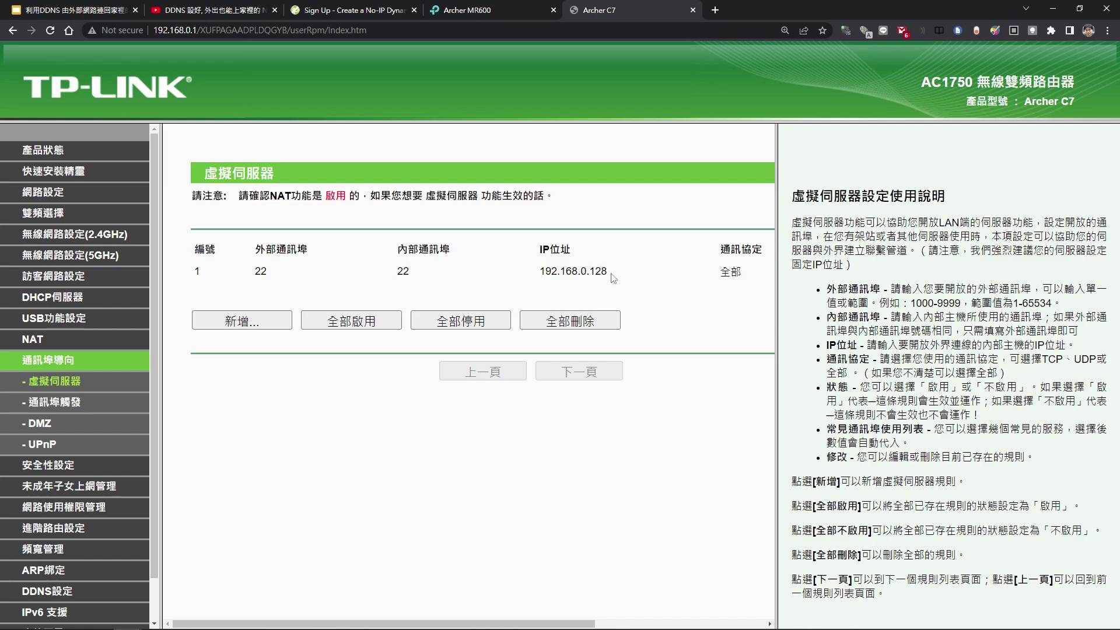
pyautogui.moveTo(611, 274); pyautogui.dragTo(535, 273)
pyautogui.click(696, 302)
pyautogui.click(258, 321)
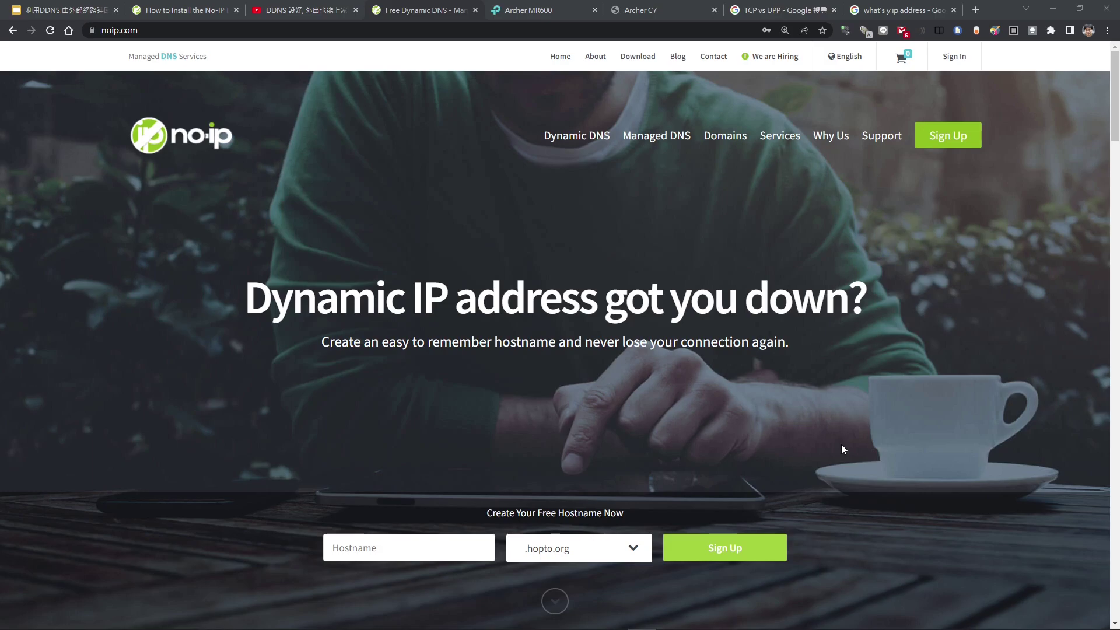
# - Choose the .ddns.net domain, enter hostname myRaspberrypi and start sign-up
pyautogui.click(411, 555)
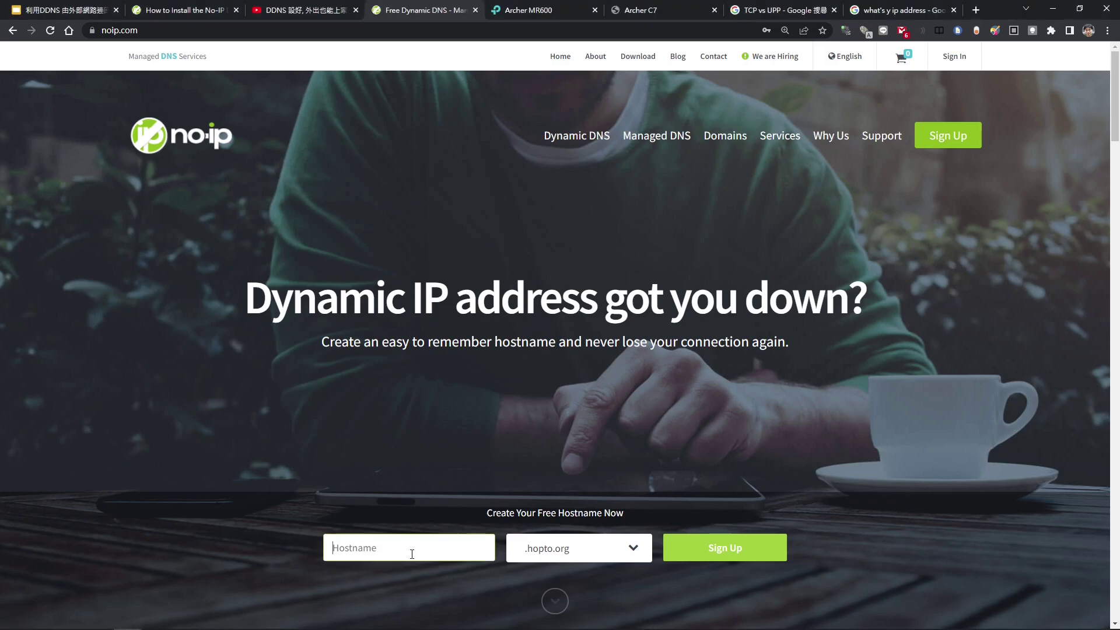
pyautogui.click(642, 551)
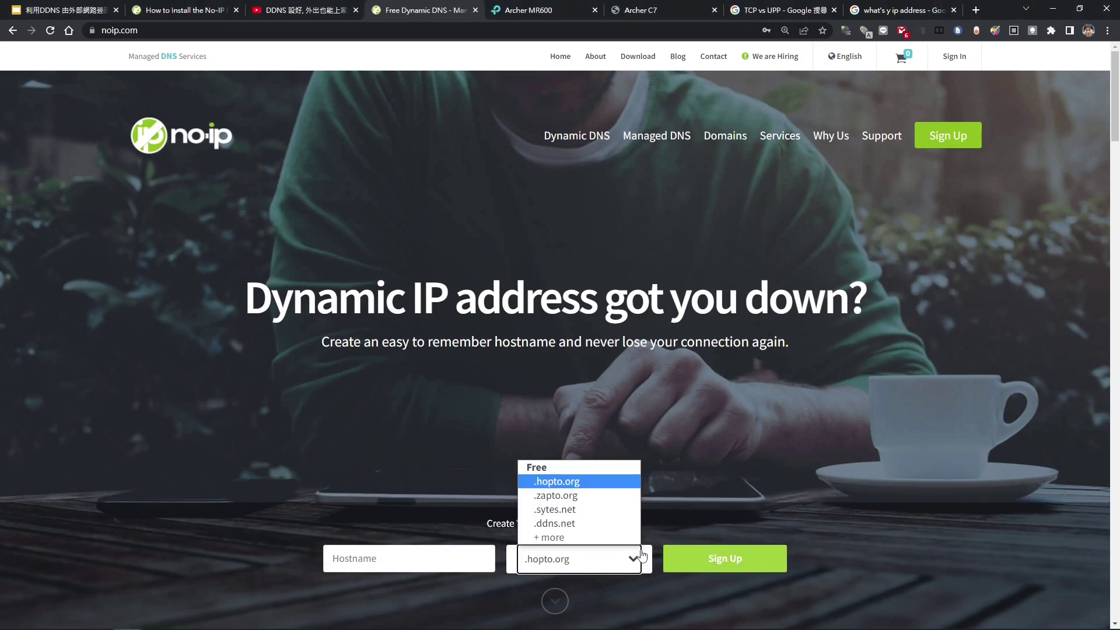
pyautogui.click(586, 528)
pyautogui.click(429, 562)
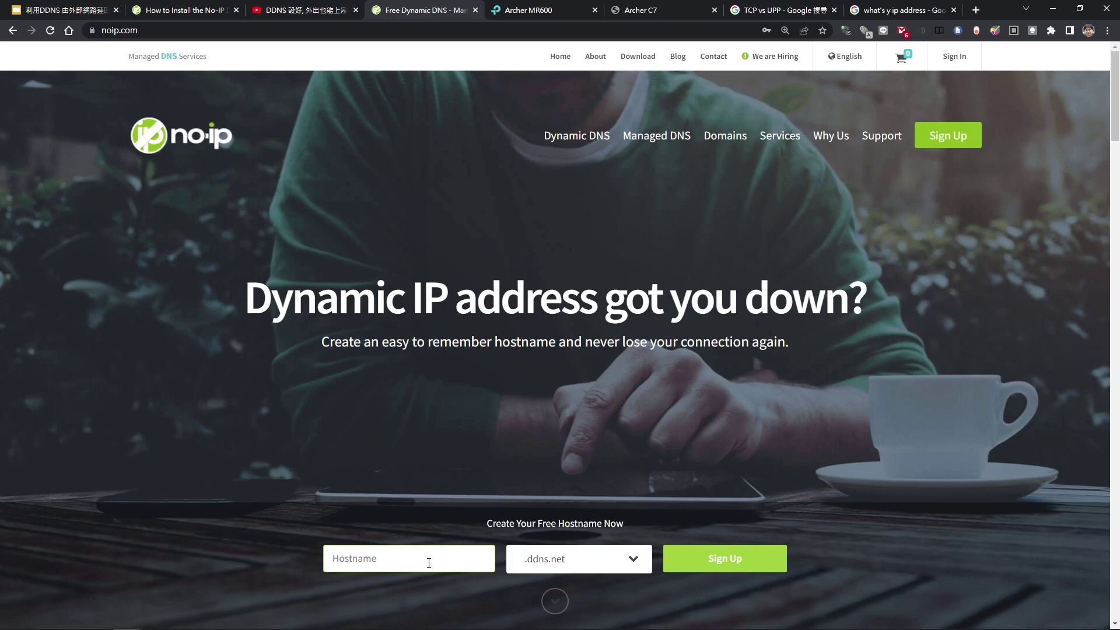
pyautogui.write('Myr')
pyautogui.press('BackSpace')
pyautogui.write('Raspberrypi')
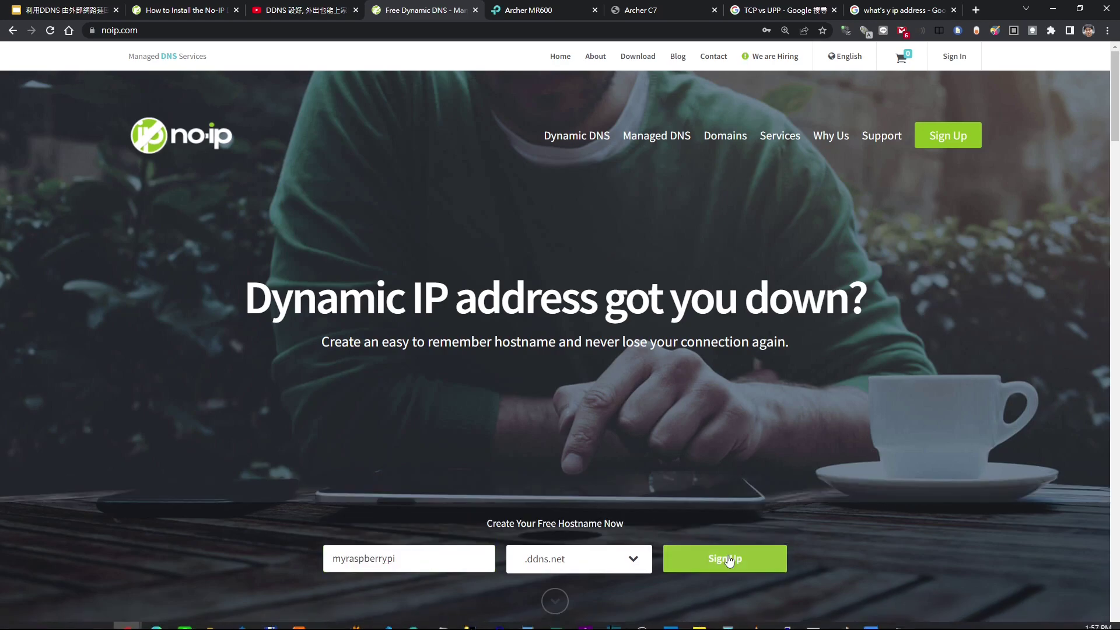
pyautogui.click(729, 560)
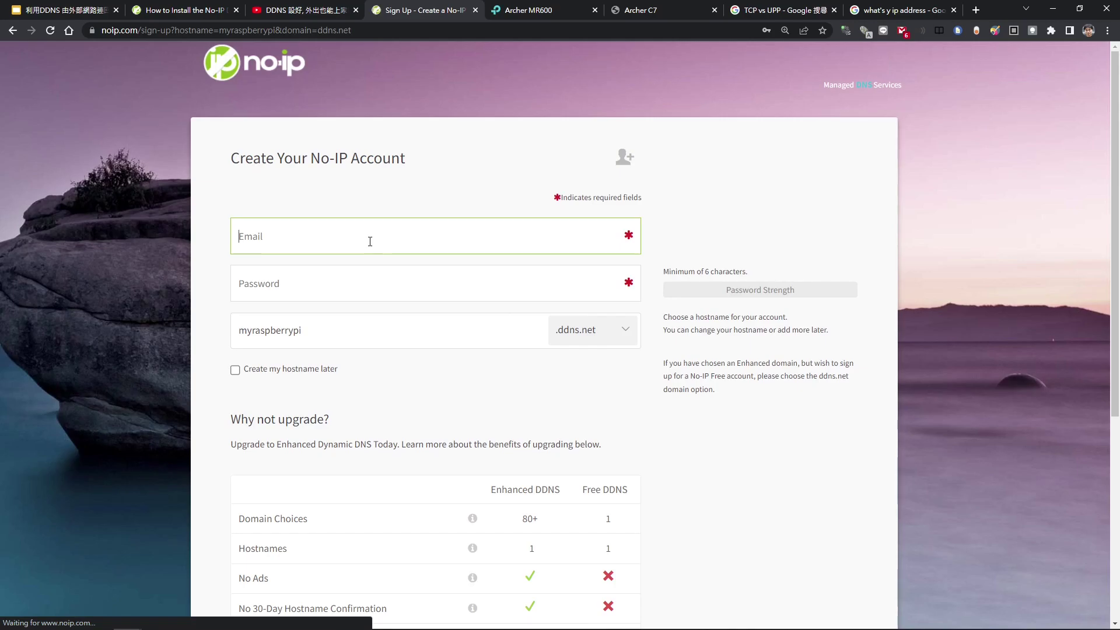
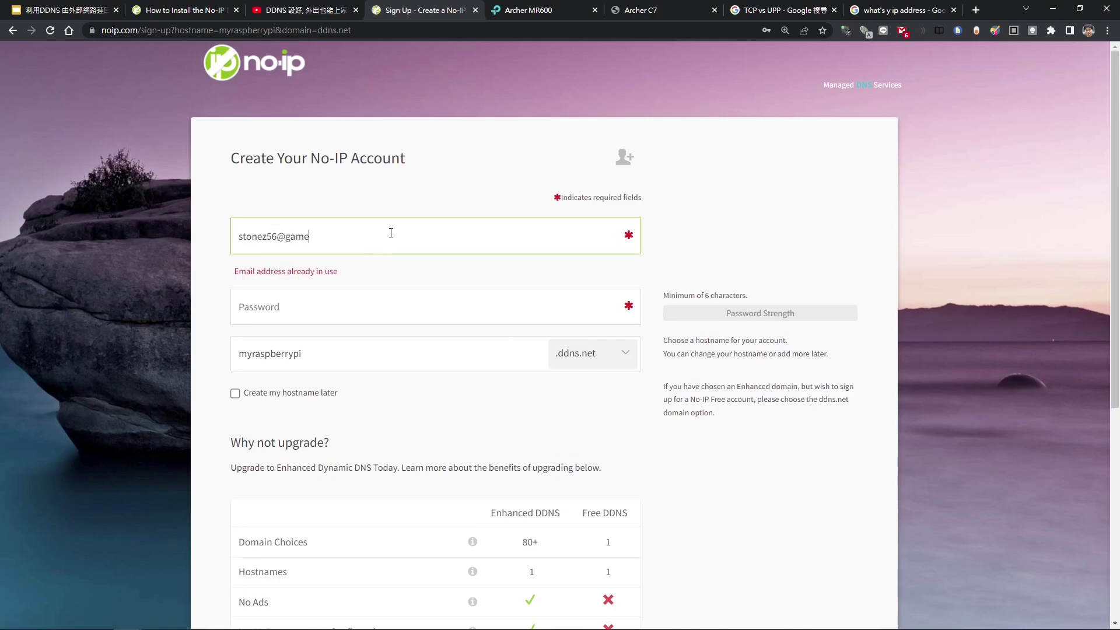
# - Enter the account e-mail, use the browser's saved password, and tick Create my hostname later
pyautogui.click(388, 289)
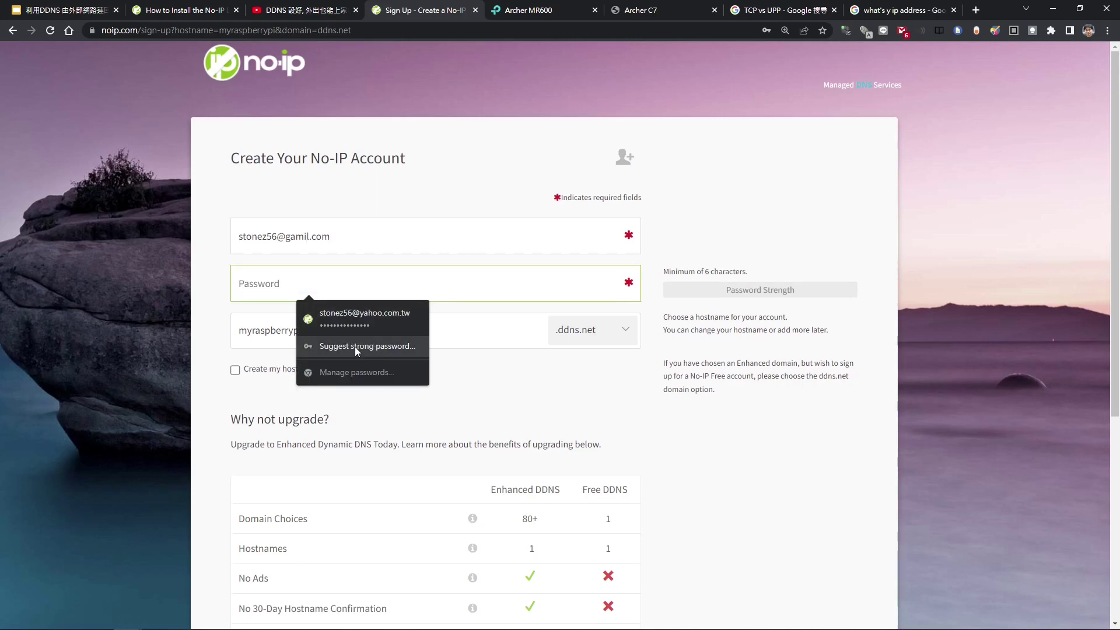
pyautogui.click(349, 321)
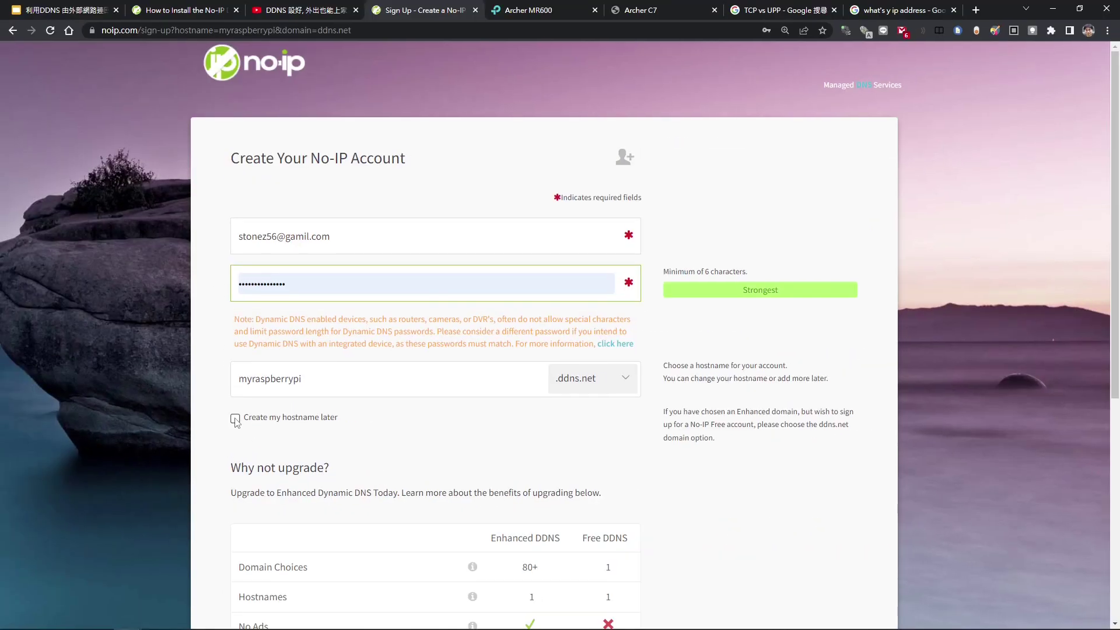
pyautogui.click(268, 418)
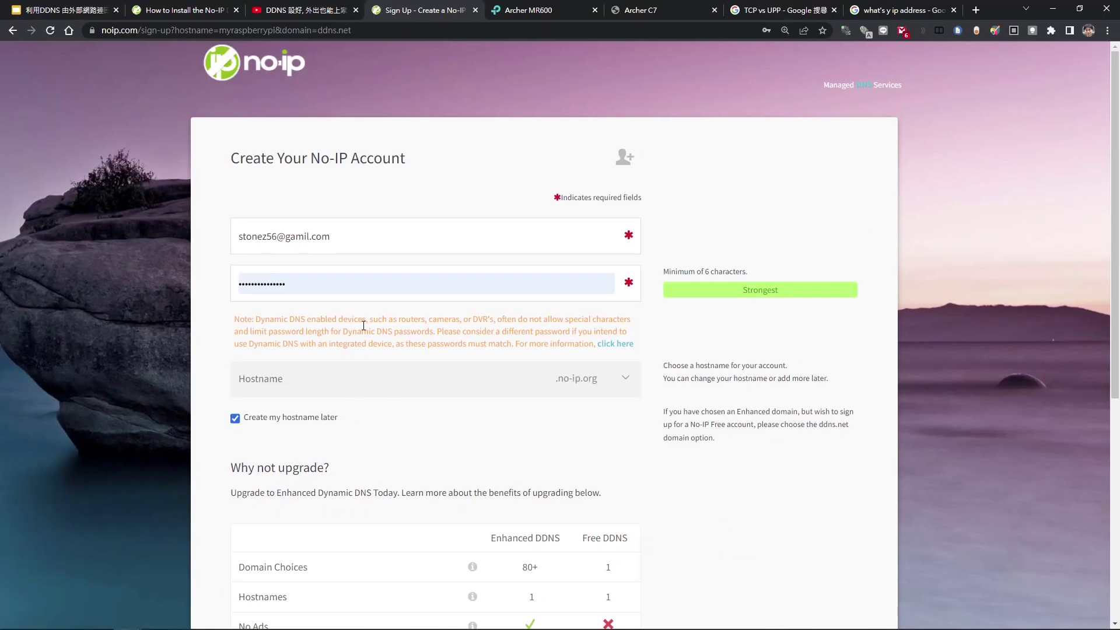
# - Review the free vs Enhanced DDNS comparison and untick newsletters and special offers
pyautogui.scroll(-5, 568, 432)
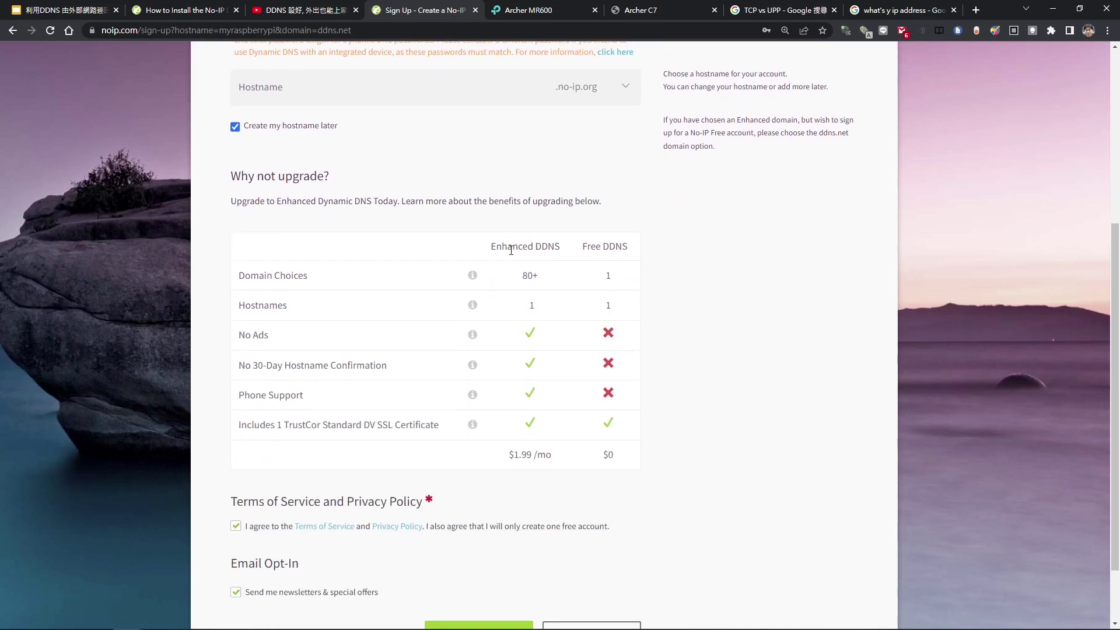
pyautogui.moveTo(509, 249); pyautogui.dragTo(539, 248)
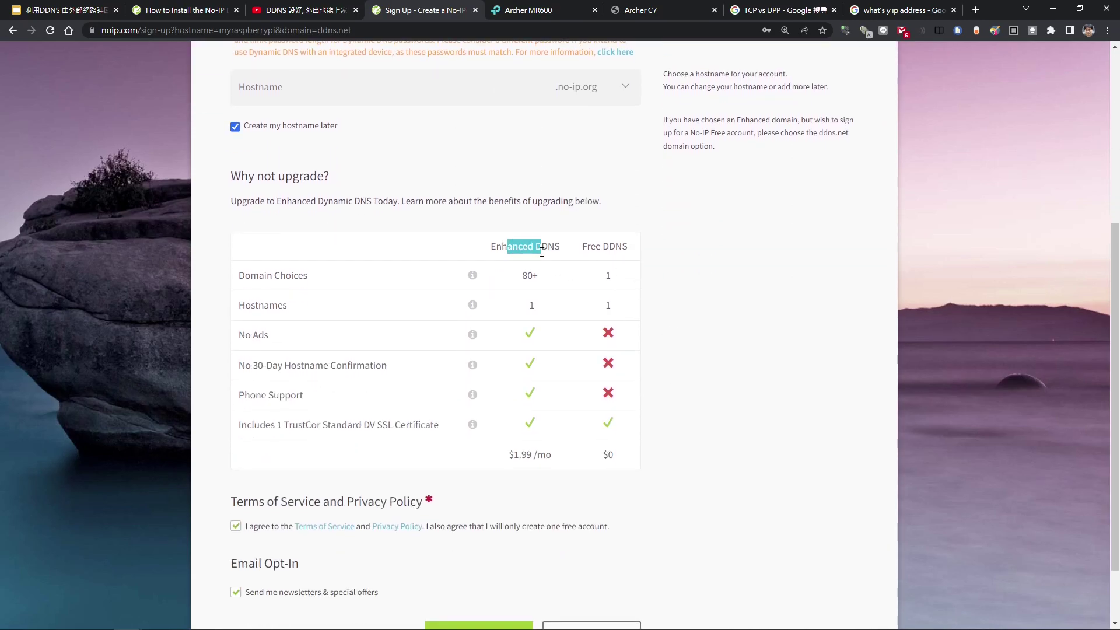
pyautogui.doubleClick(549, 461)
pyautogui.click(519, 471)
pyautogui.doubleClick(608, 305)
pyautogui.moveTo(248, 373); pyautogui.dragTo(405, 373)
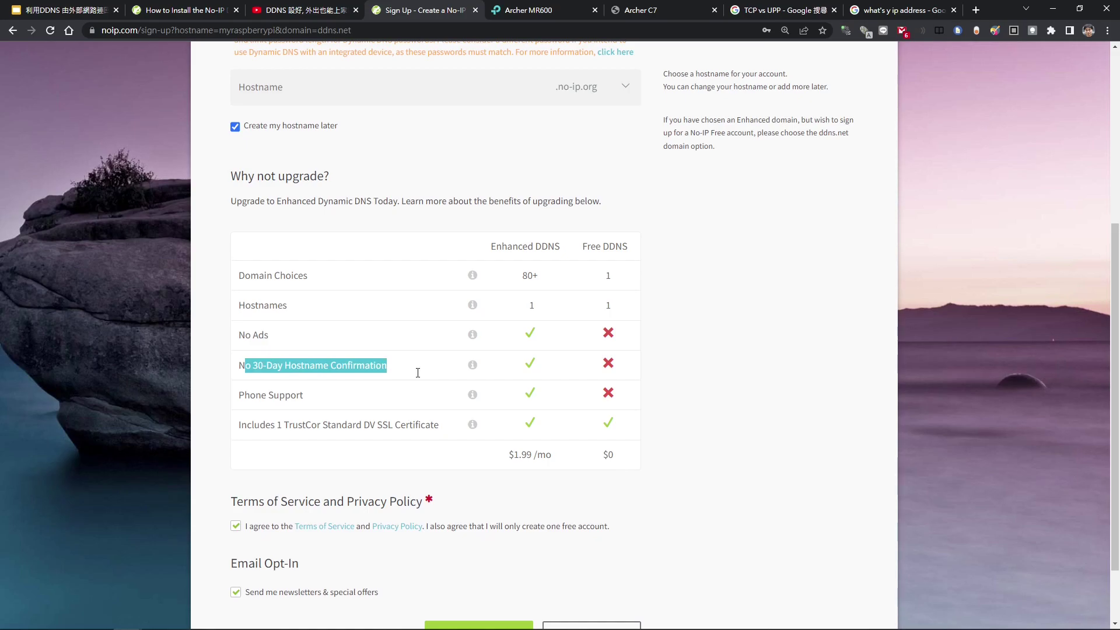
pyautogui.scroll(-2, 608, 374)
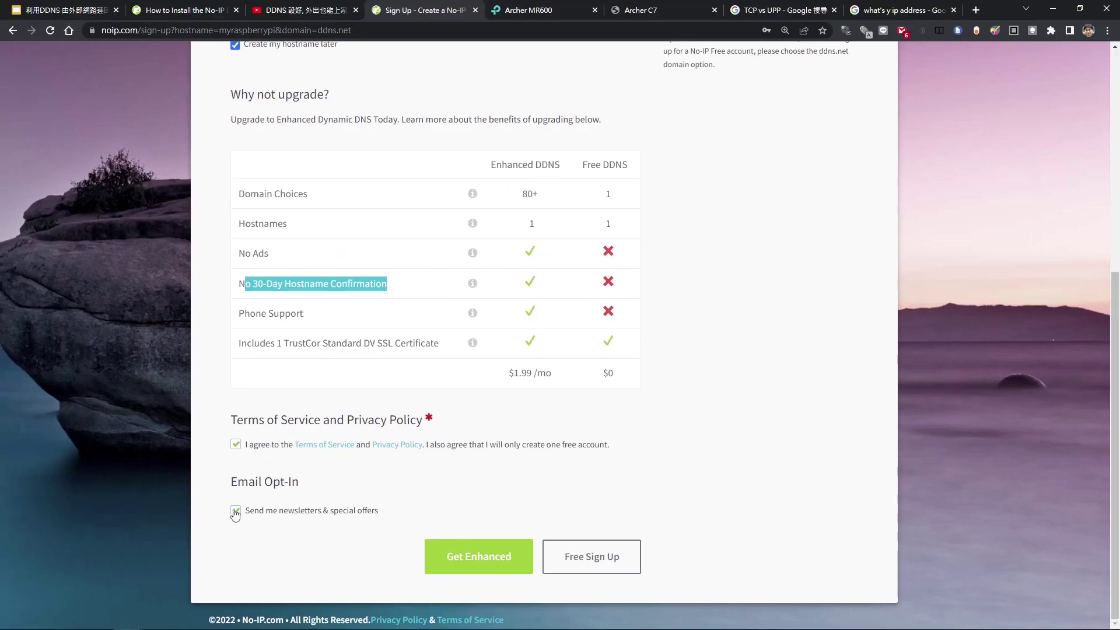
pyautogui.click(255, 503)
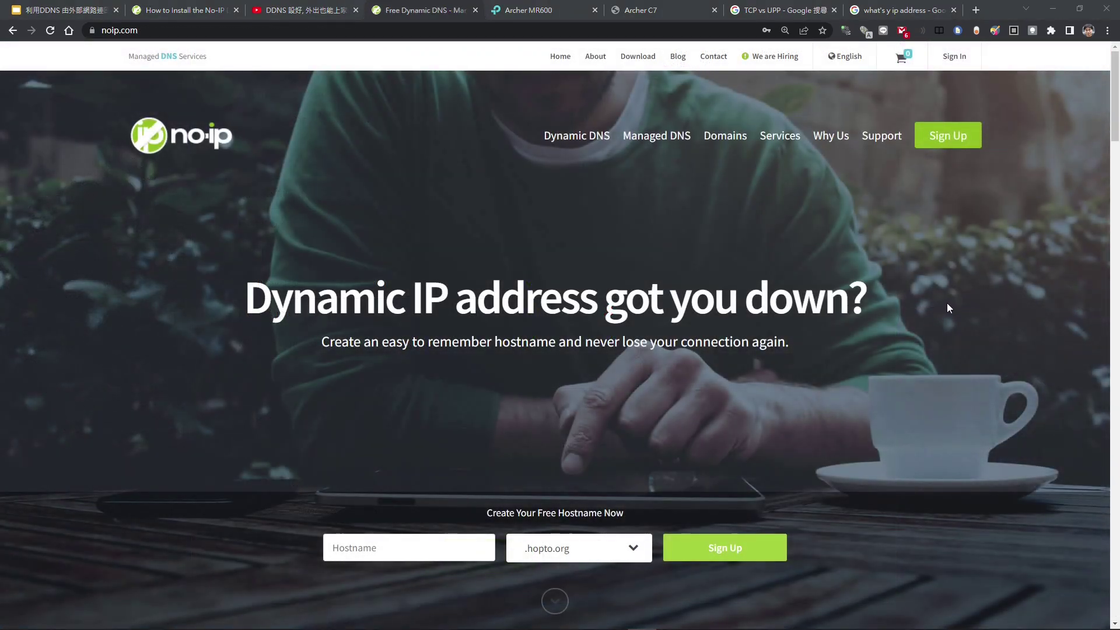
# - Sign in to the existing No-IP account using the autofilled credentials
pyautogui.click(955, 63)
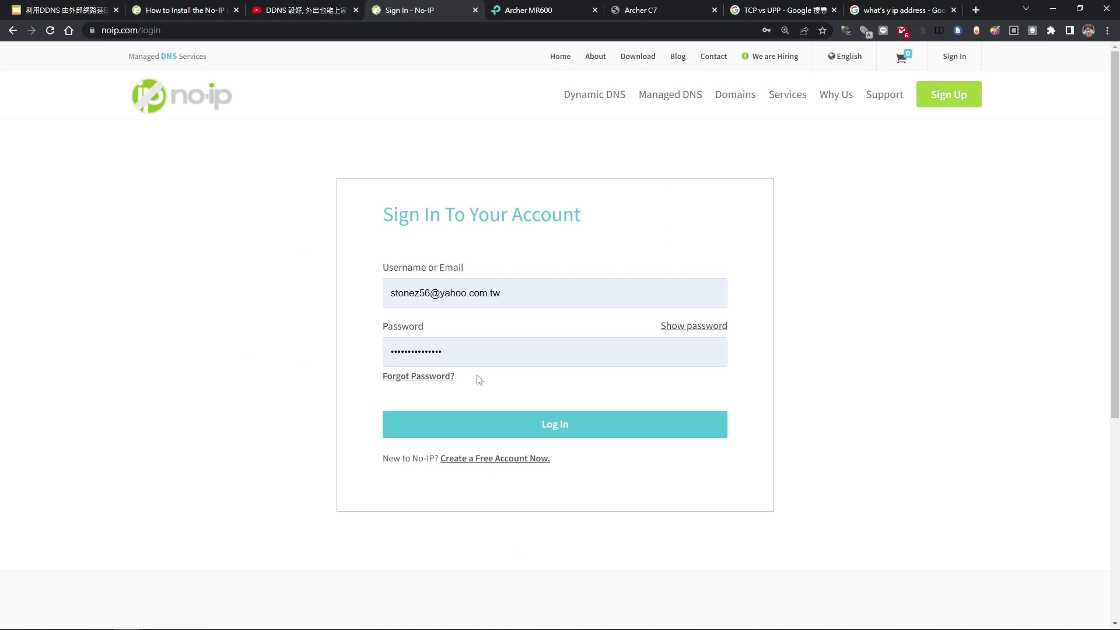
pyautogui.click(557, 426)
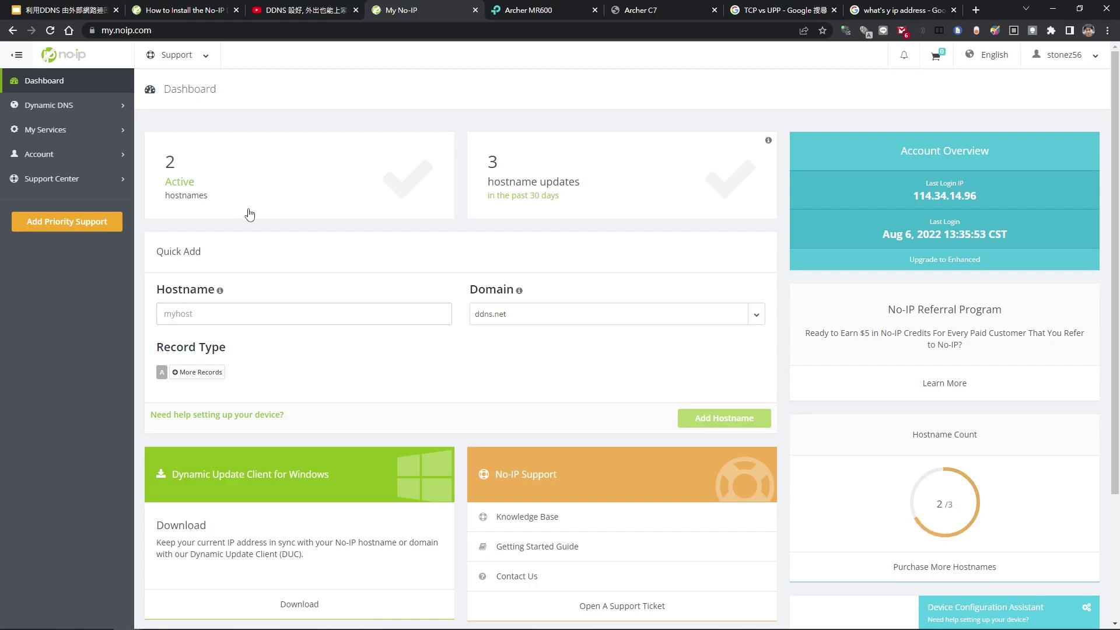
# - Open the active hostnames list and look over the existing hostname entries
pyautogui.click(181, 183)
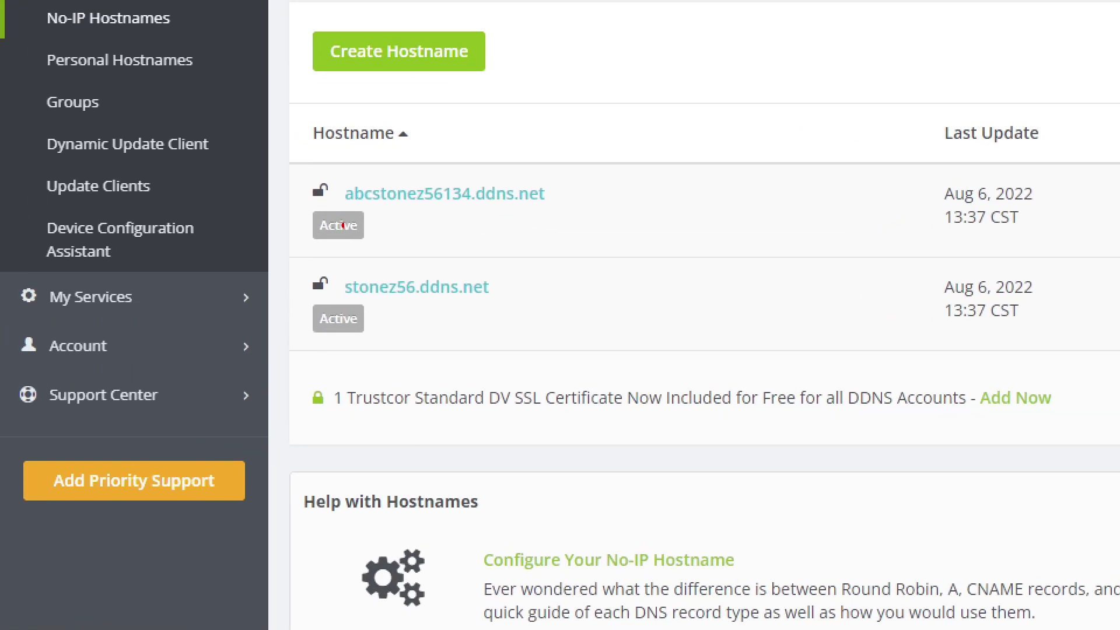
pyautogui.moveTo(341, 205); pyautogui.dragTo(564, 213)
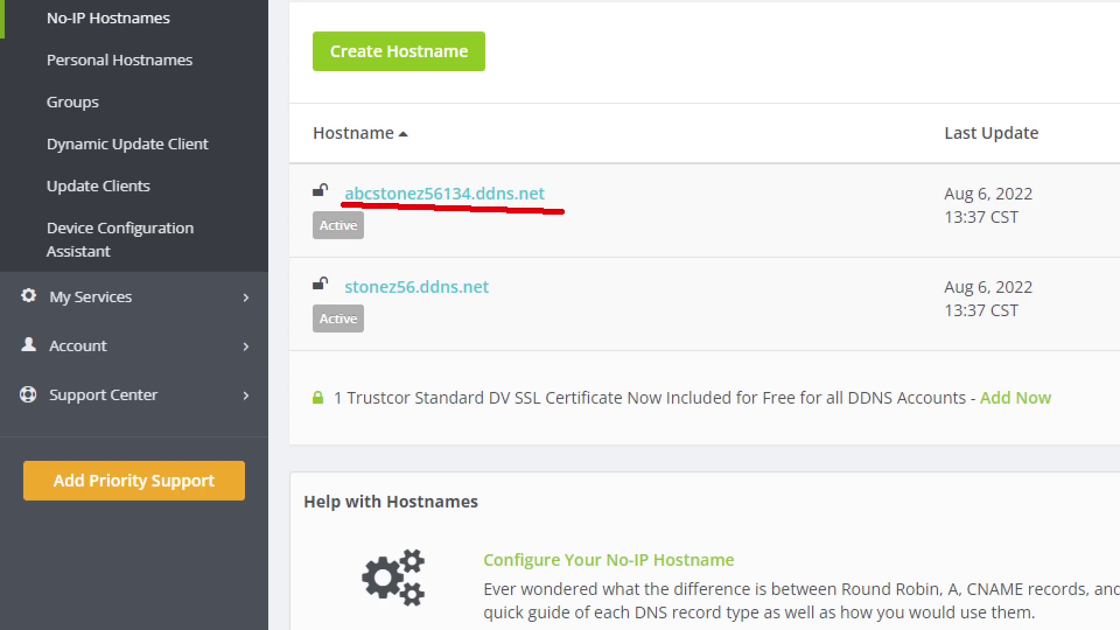
pyautogui.moveTo(341, 301); pyautogui.dragTo(458, 308)
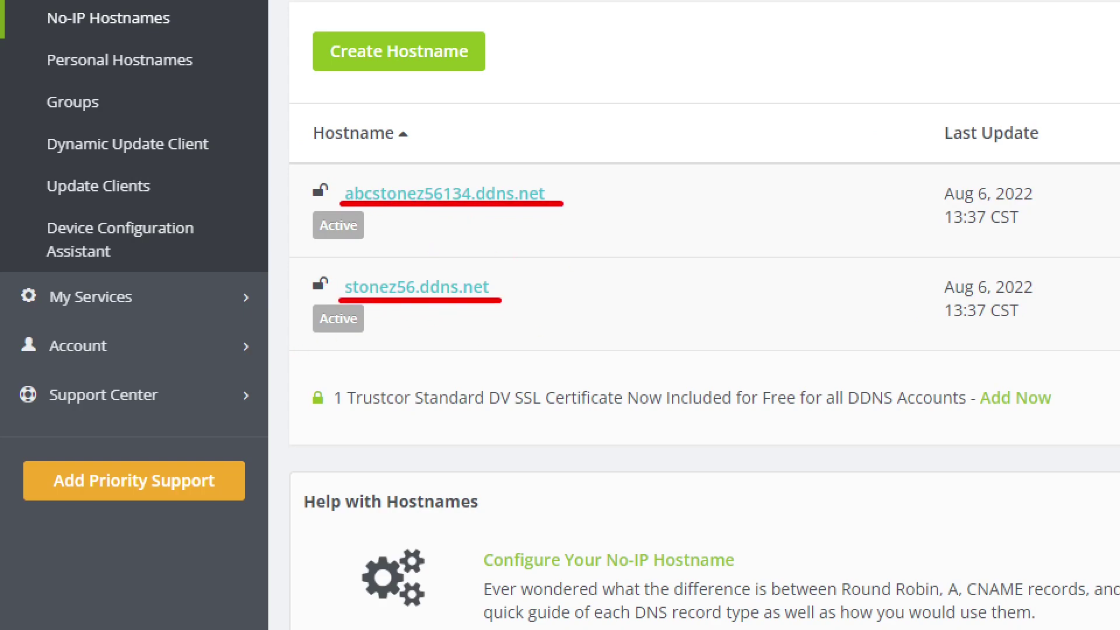
pyautogui.press('Escape')
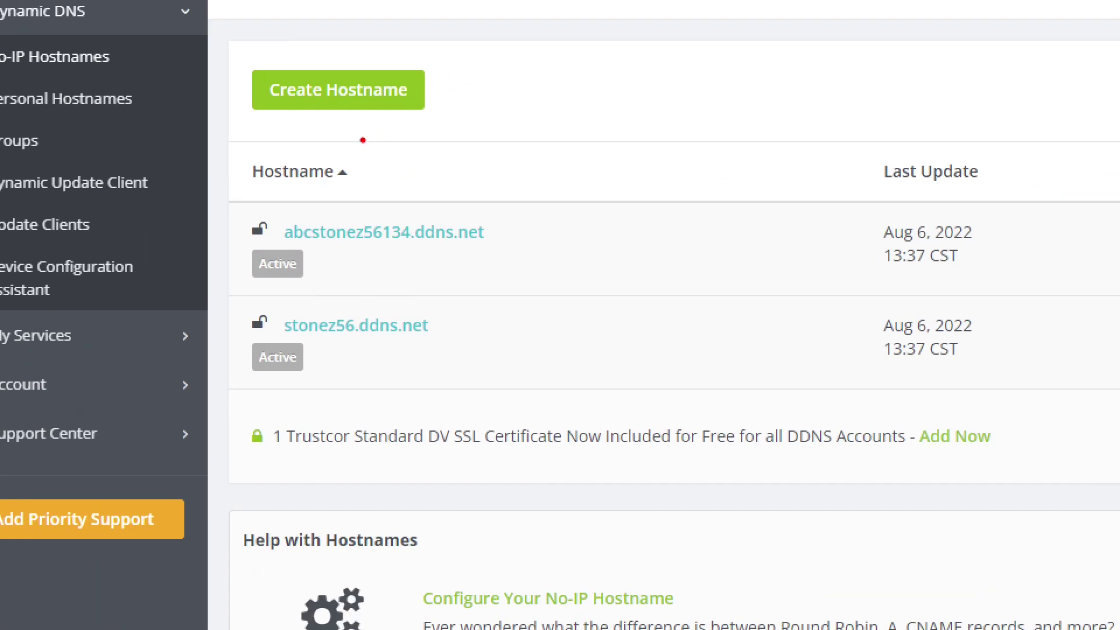
pyautogui.moveTo(351, 120); pyautogui.dragTo(369, 168)
pyautogui.press('Escape')
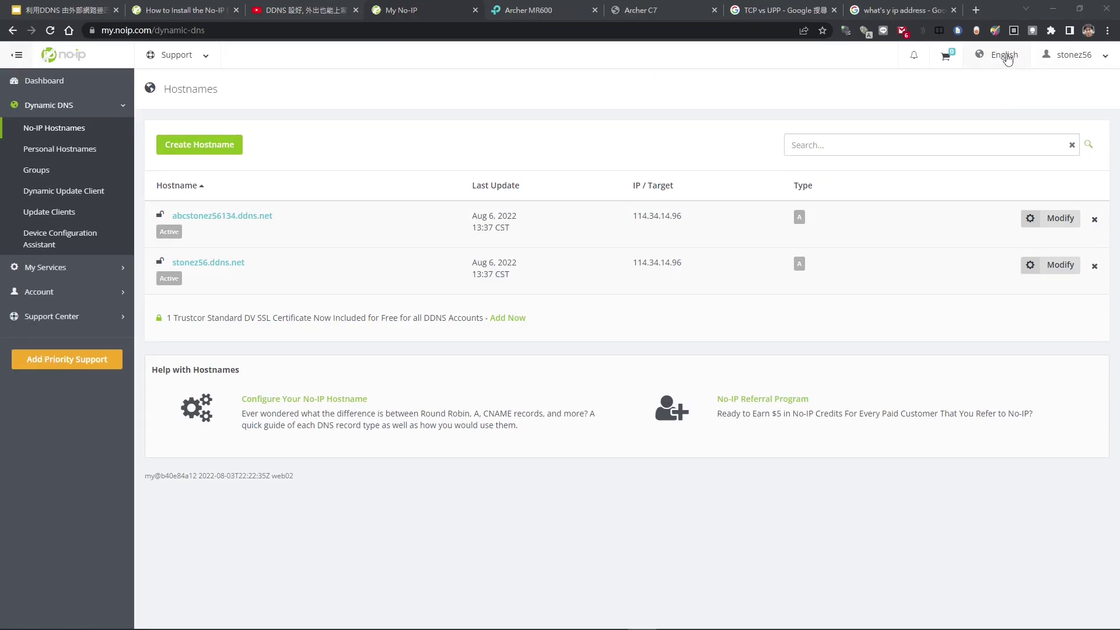
# - Switch the site language to Chinese (Traditional) and bring up a blank Create Hostname form
pyautogui.click(893, 108)
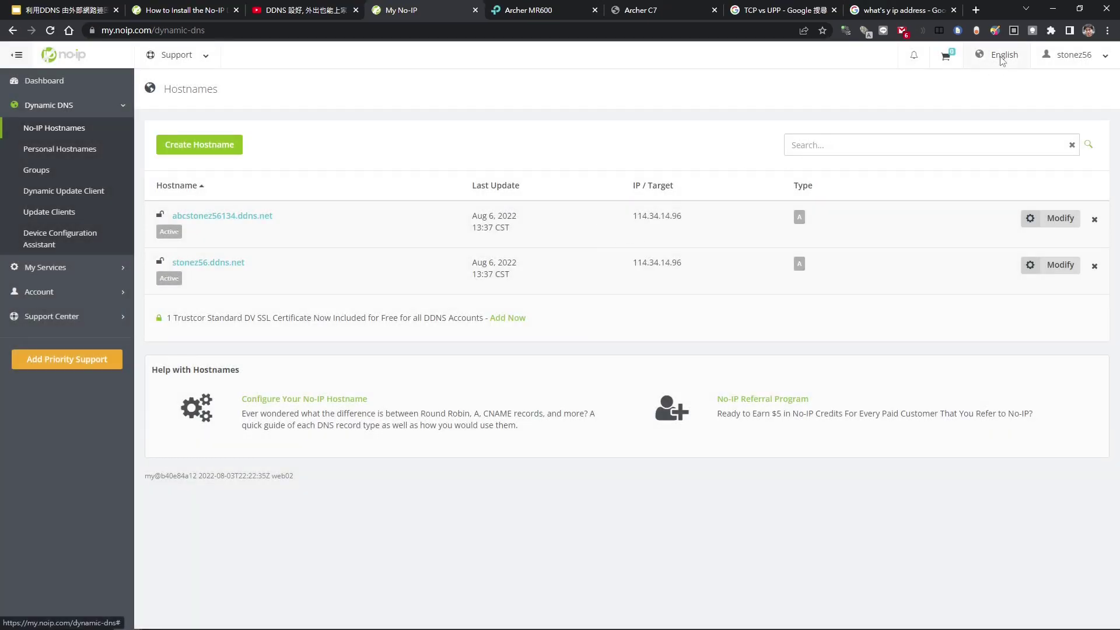
pyautogui.click(1002, 55)
pyautogui.click(559, 229)
pyautogui.scroll(-3, 578, 327)
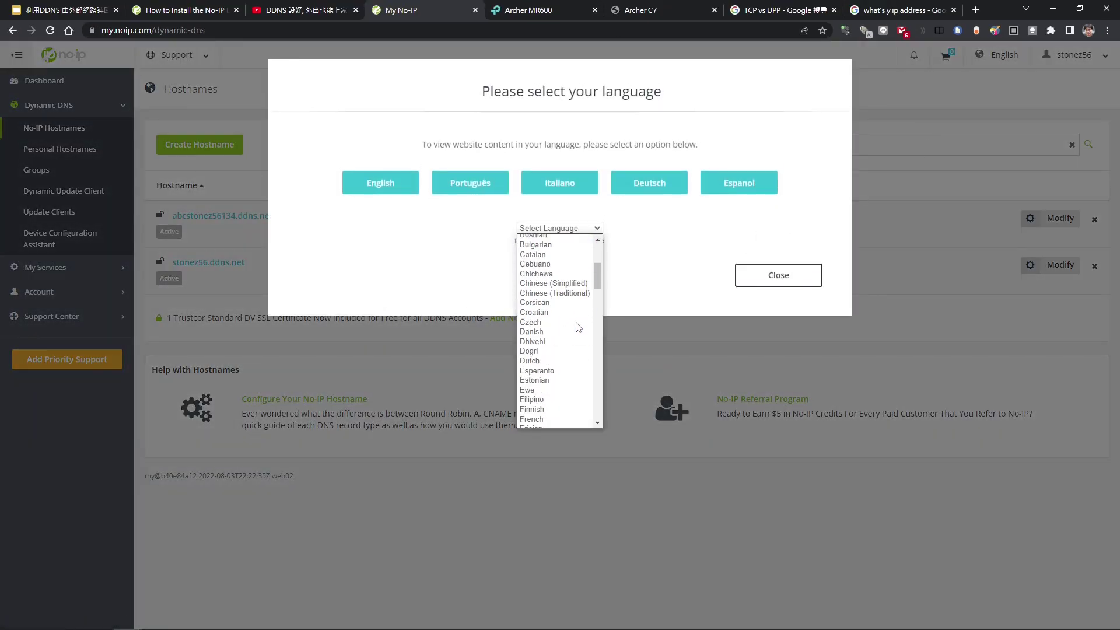
pyautogui.scroll(1, 578, 327)
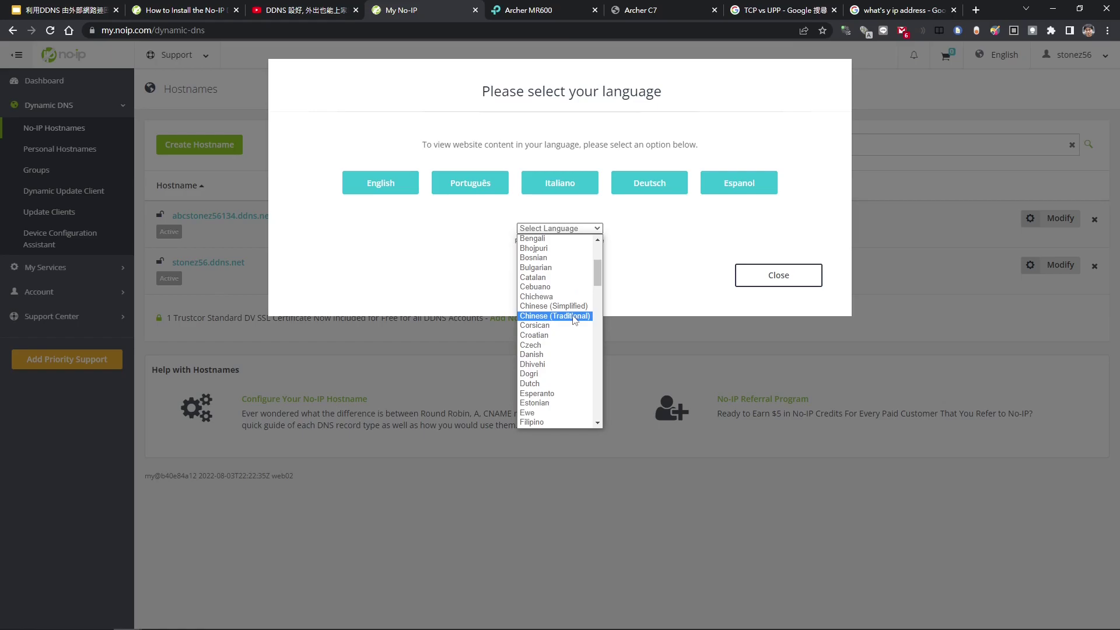
pyautogui.click(575, 316)
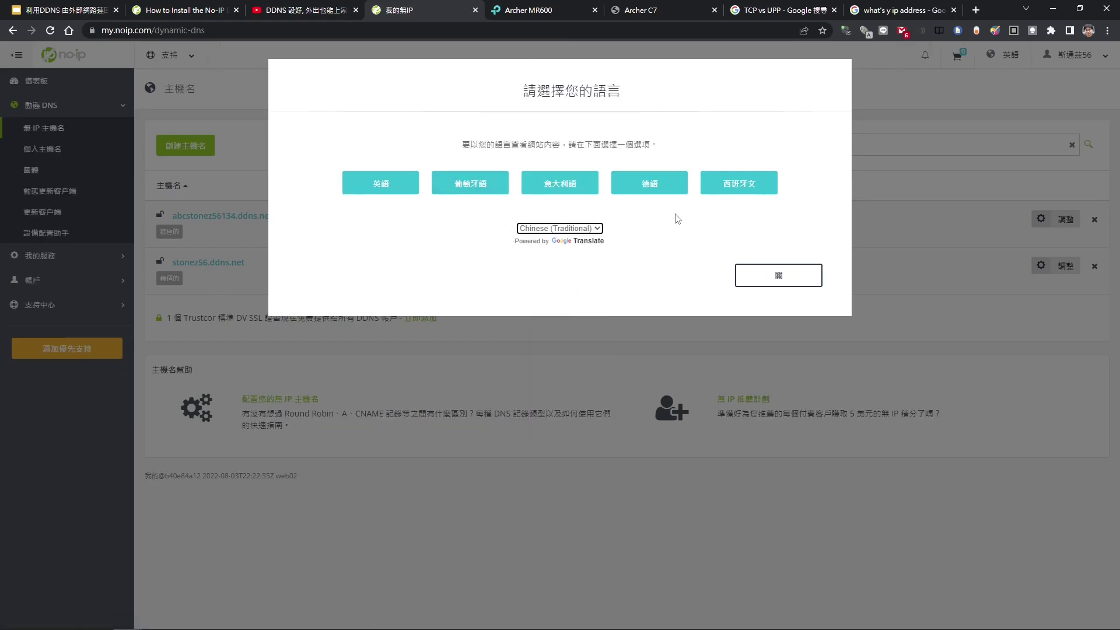
pyautogui.click(779, 274)
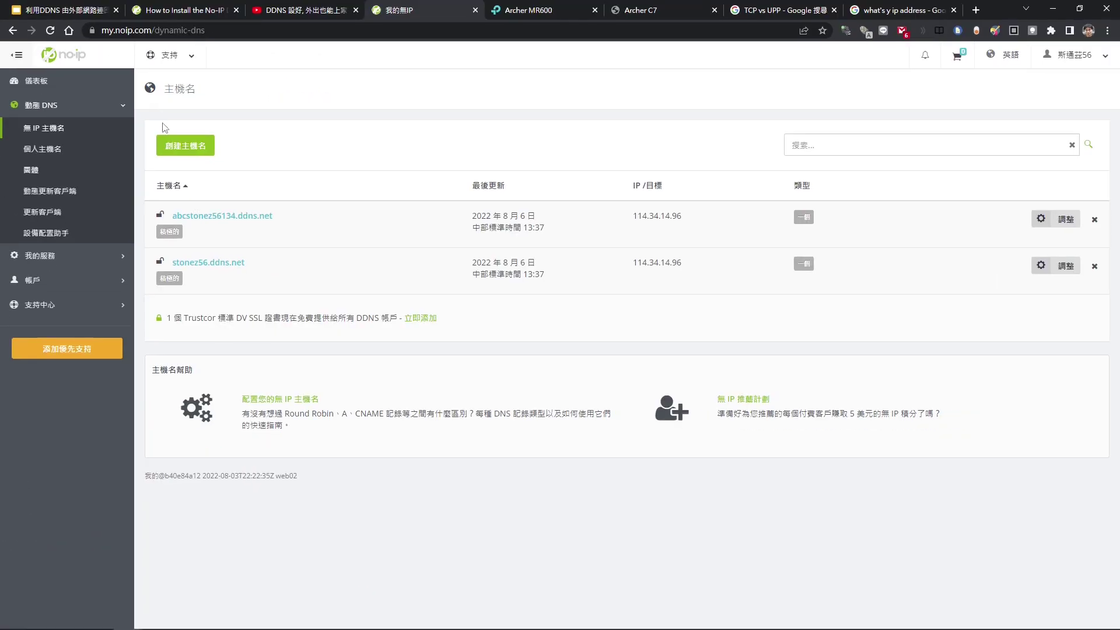
pyautogui.click(180, 143)
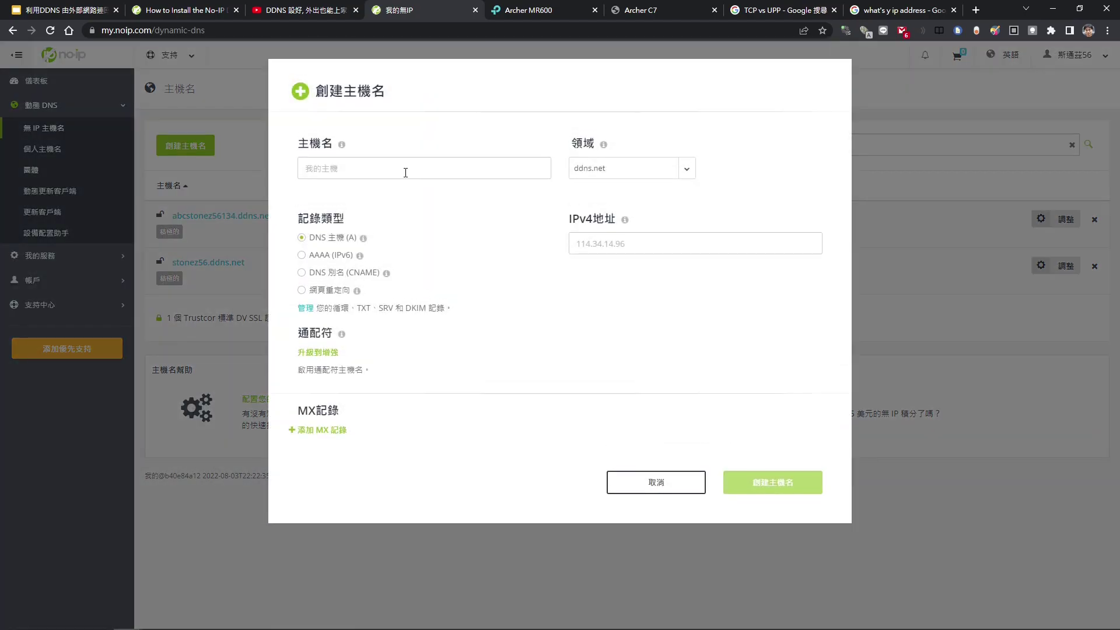
# - Enter stonez56 as the new hostname in place of abc, then cancel the creation
pyautogui.click(405, 171)
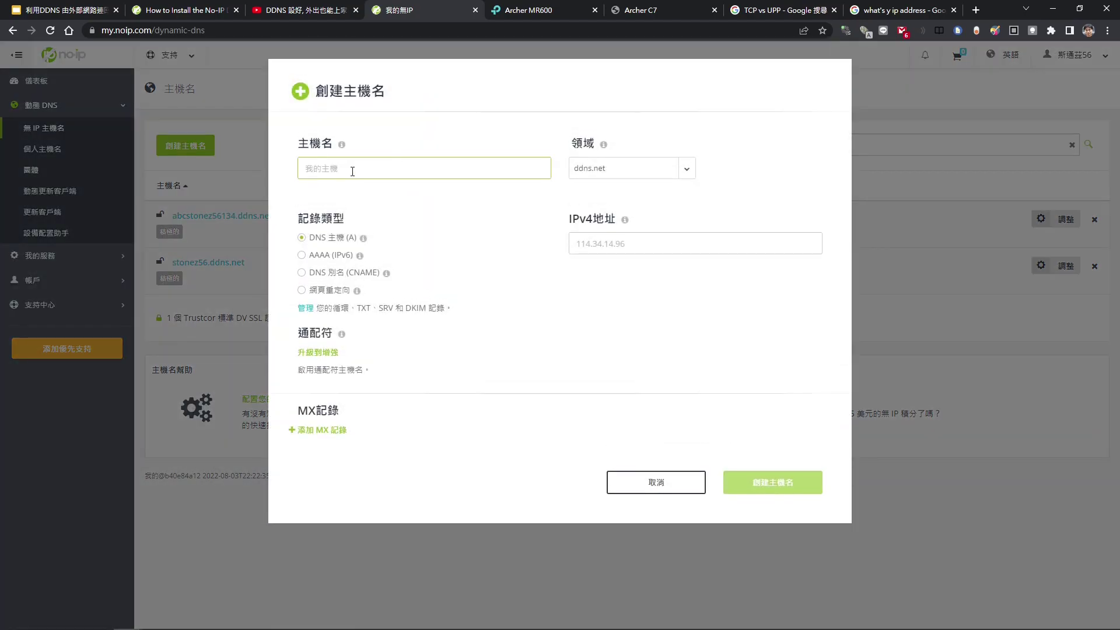
pyautogui.write('abc')
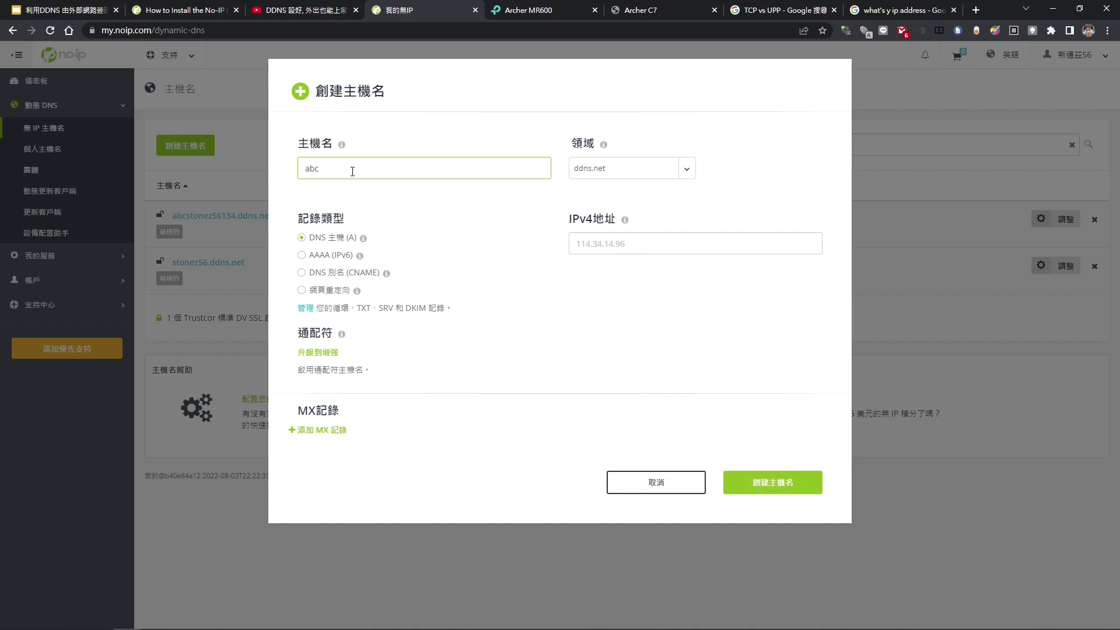
pyautogui.click(640, 242)
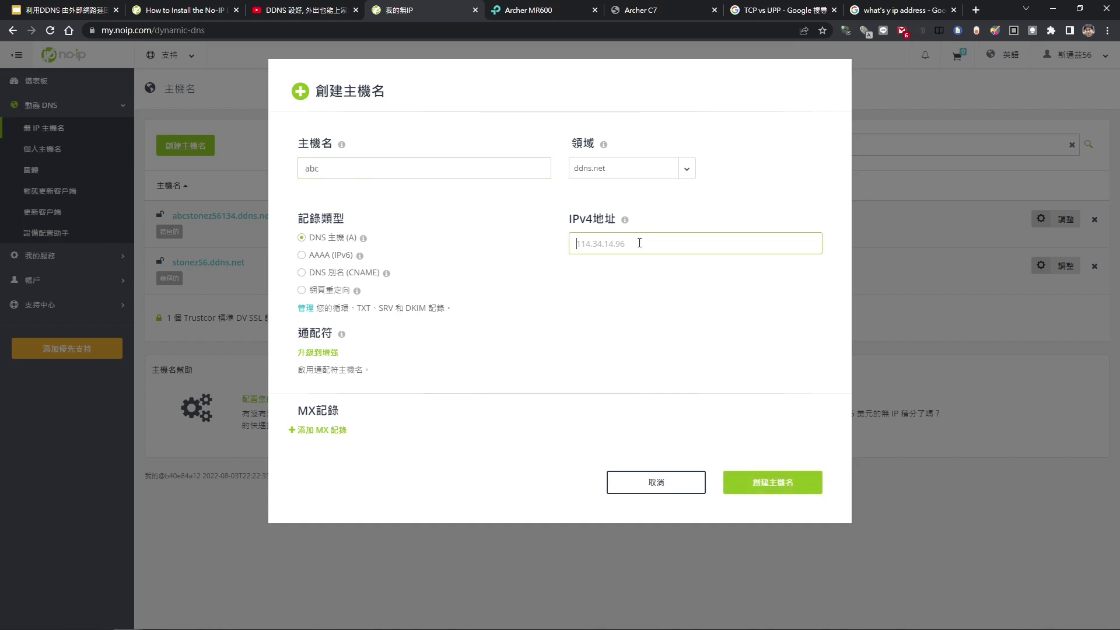
pyautogui.doubleClick(332, 171)
pyautogui.write('st')
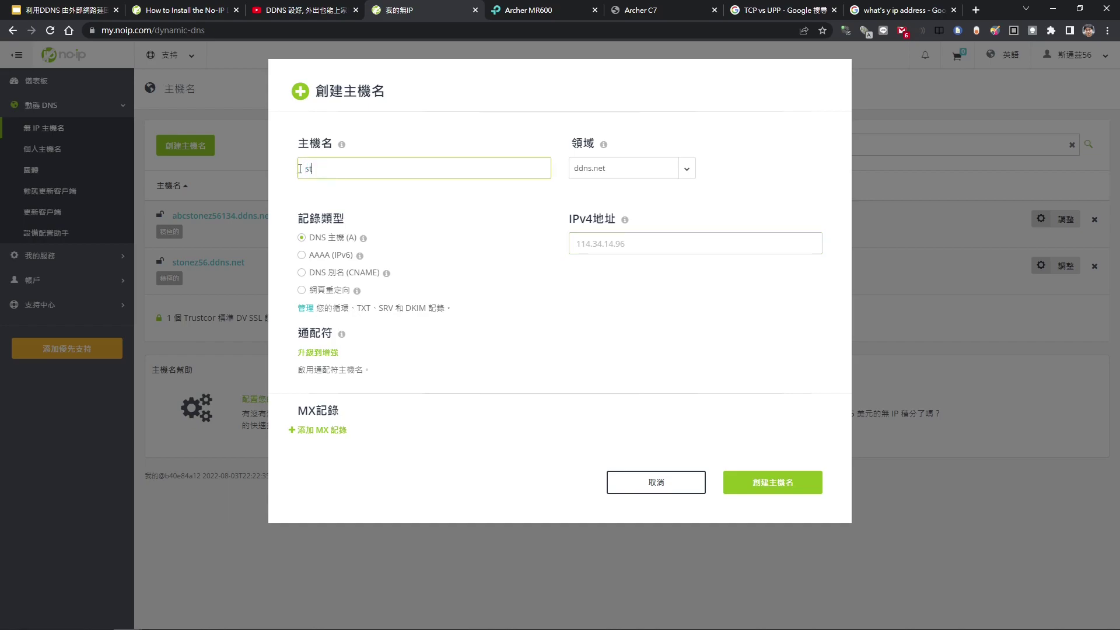
pyautogui.write('onez56')
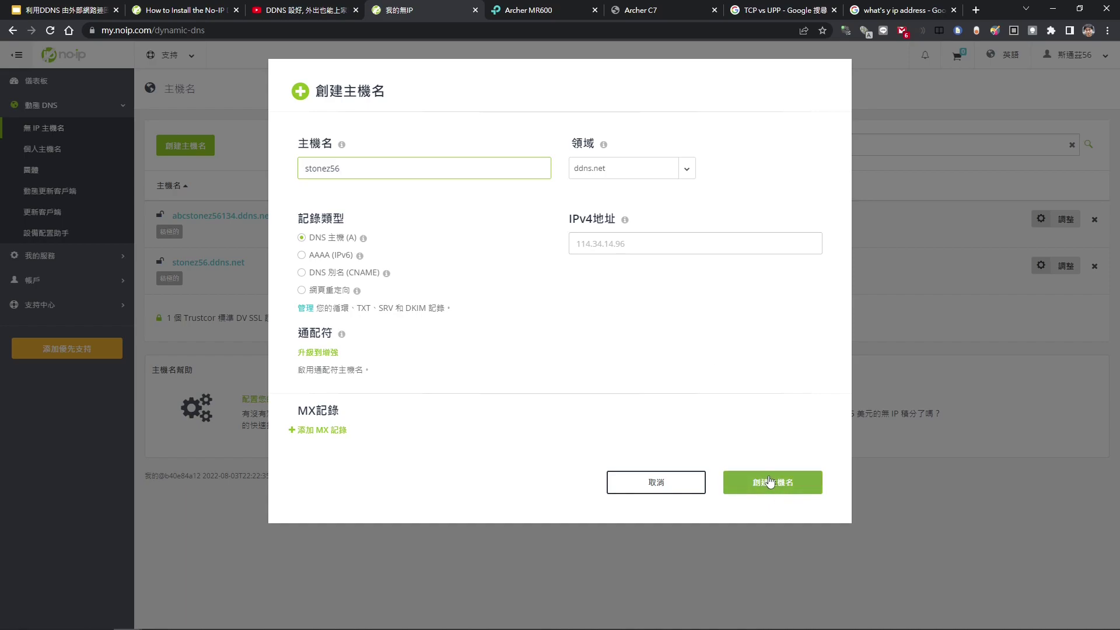
pyautogui.click(657, 482)
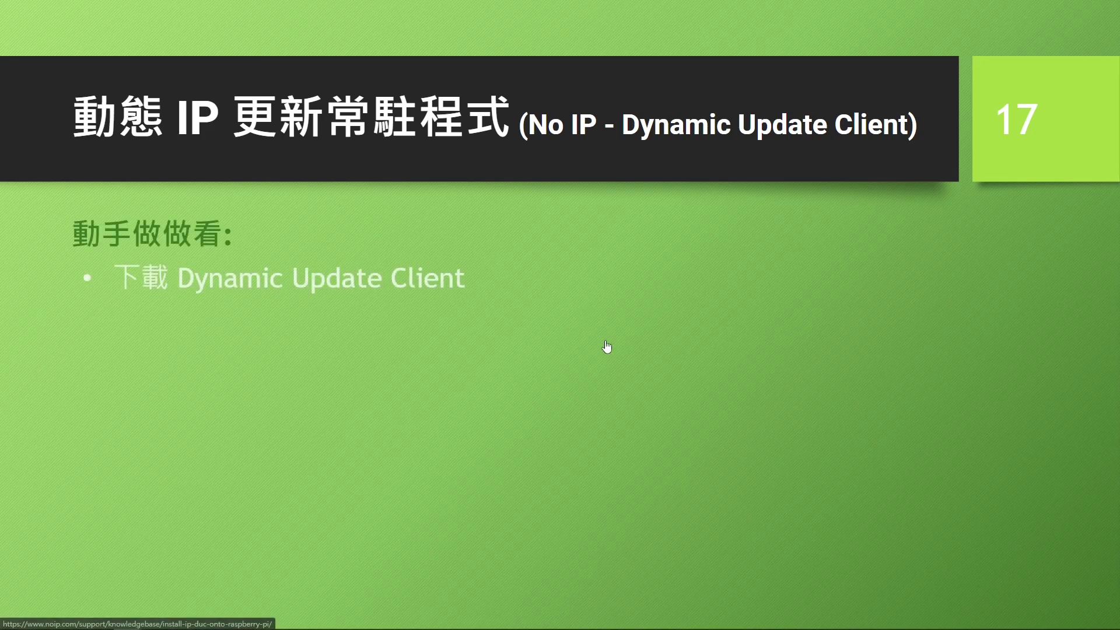
# - Open the No-IP DUC Raspberry Pi install guide, skim it, and switch to the Pi terminal
pyautogui.click(588, 344)
pyautogui.scroll(-3, 325, 307)
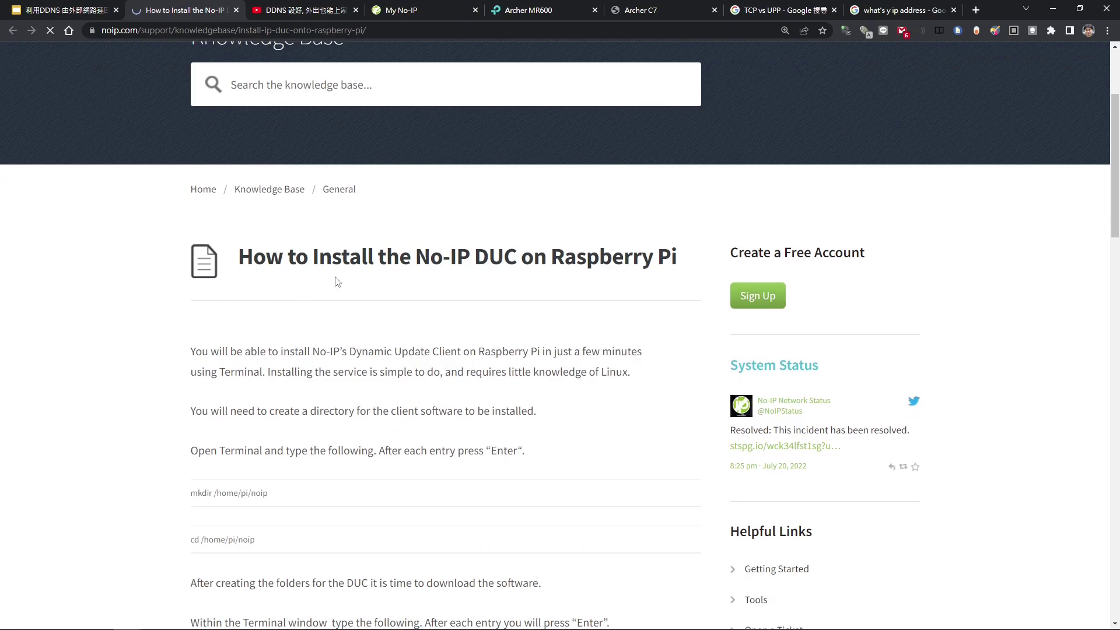
pyautogui.moveTo(488, 278); pyautogui.dragTo(635, 312)
pyautogui.click(664, 321)
pyautogui.scroll(-5, 664, 321)
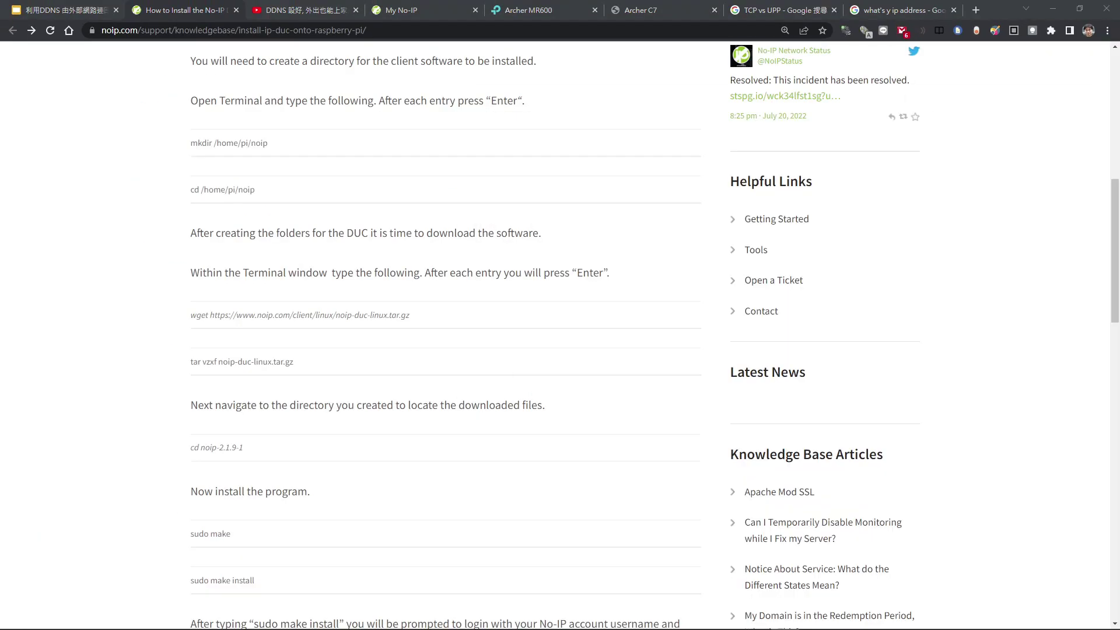
pyautogui.hotkey('alt', 'Tab')
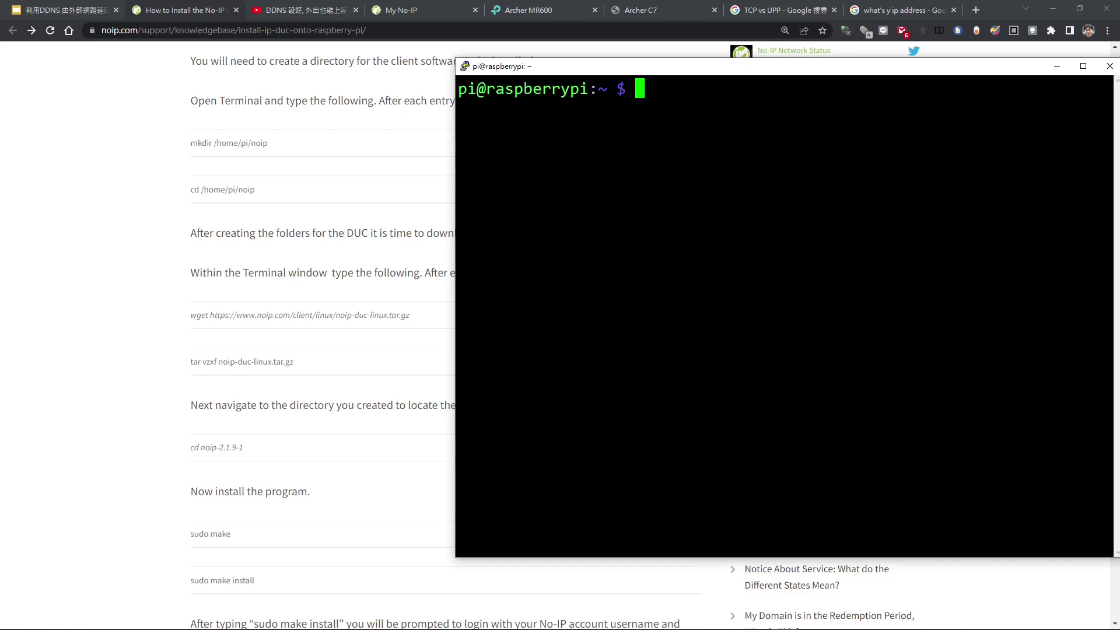
# - Create a noip folder on the Pi with mkdir noip and cd into it
pyautogui.write('md')
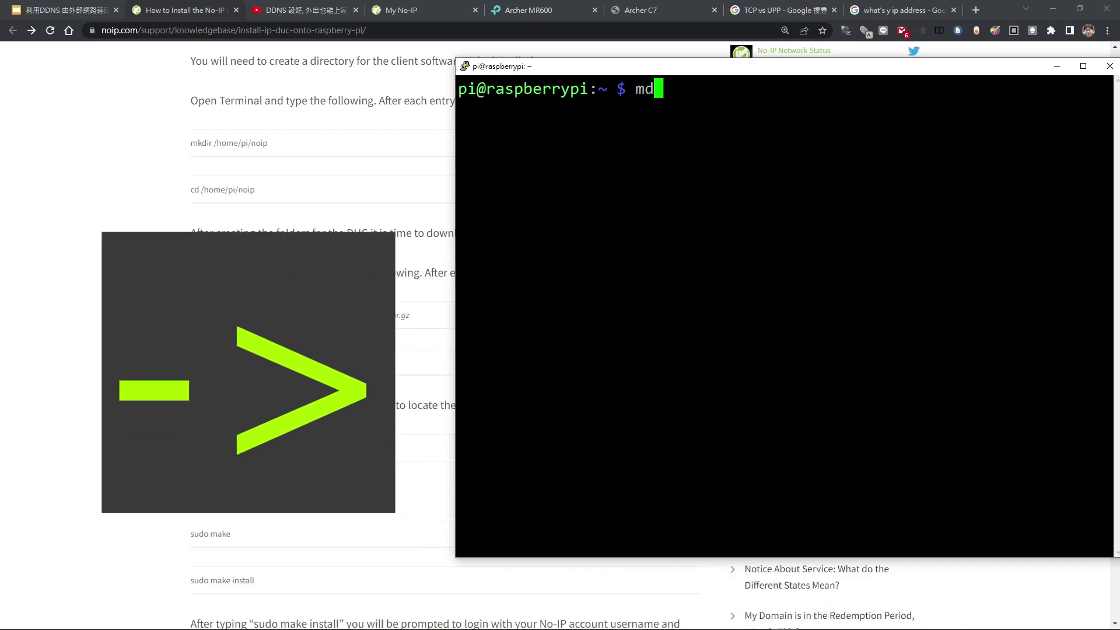
pyautogui.press('BackSpace')
pyautogui.write('kj')
pyautogui.press('BackSpace')
pyautogui.write('d')
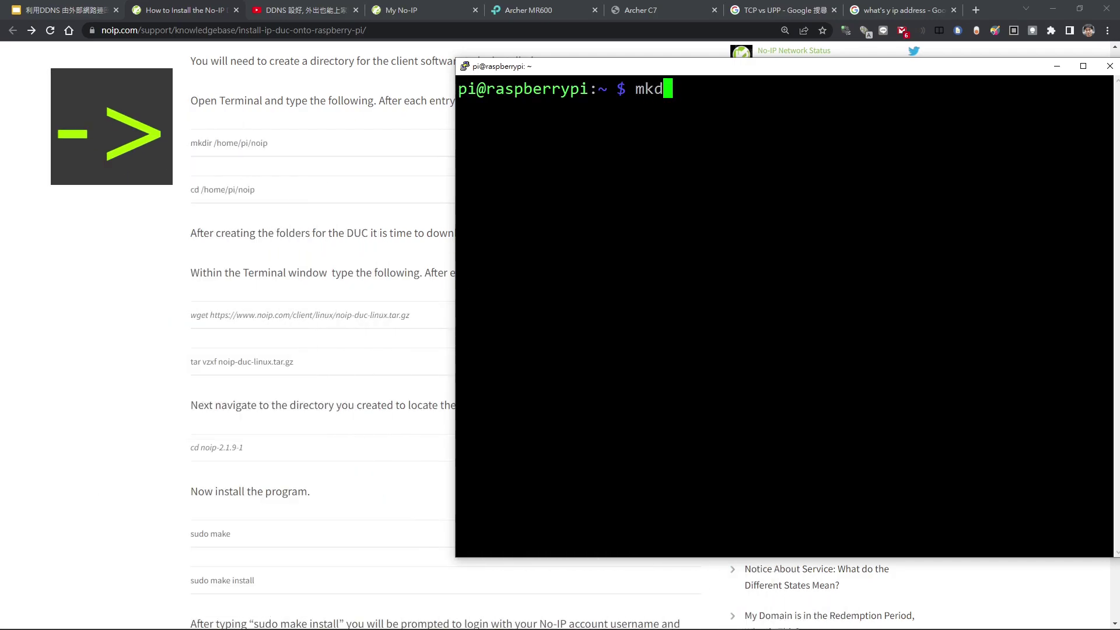
pyautogui.write('ir noip')
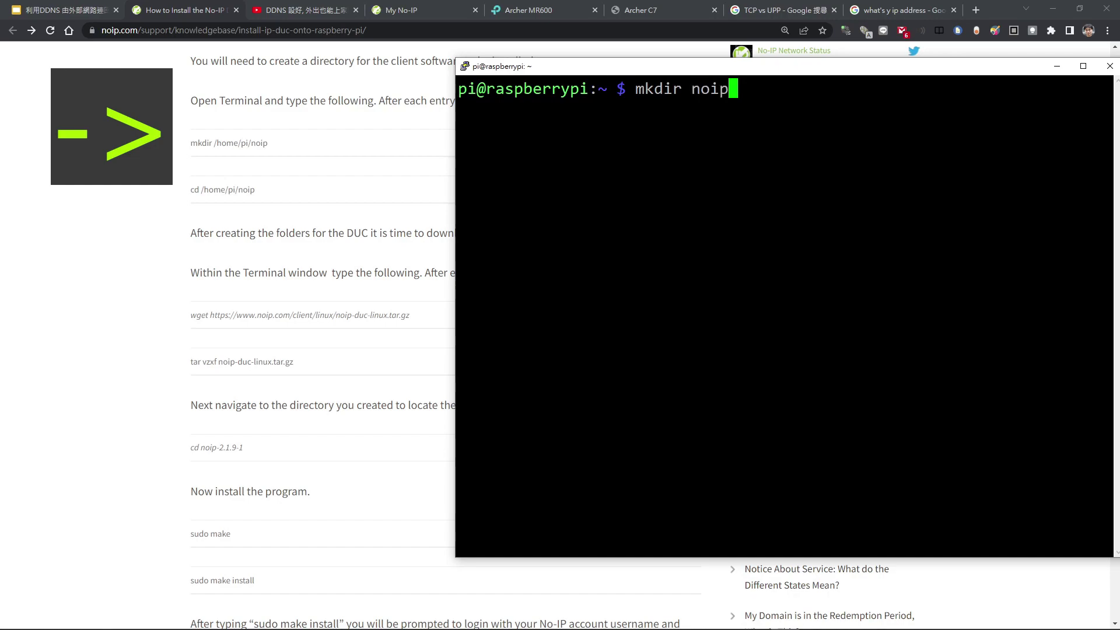
pyautogui.press('Return')
pyautogui.write('cd no')
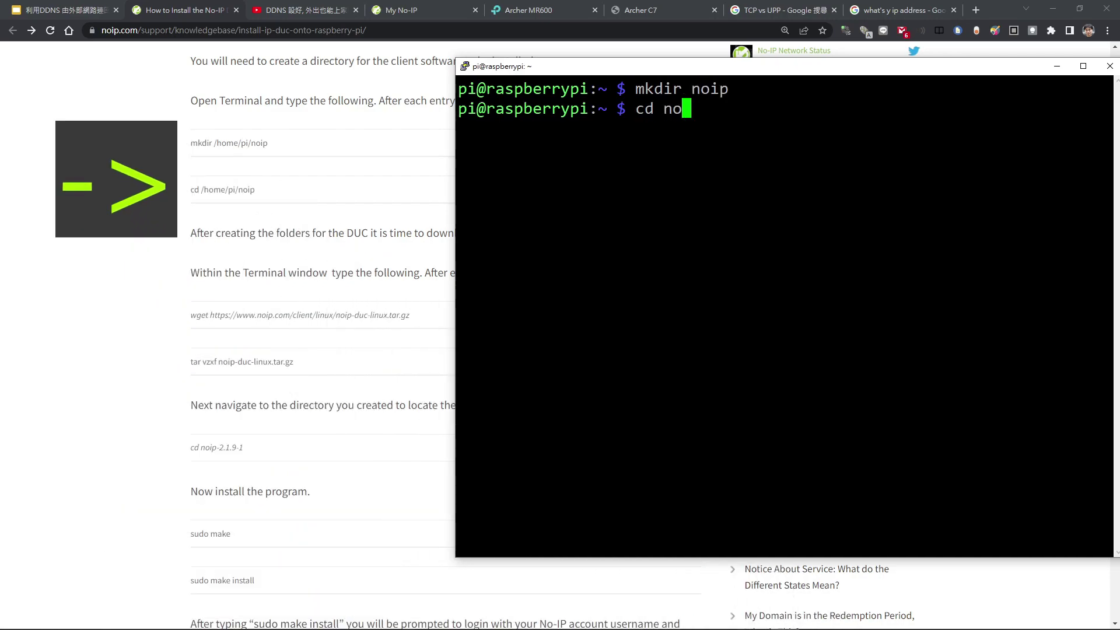
pyautogui.press('Tab')
pyautogui.press('Return')
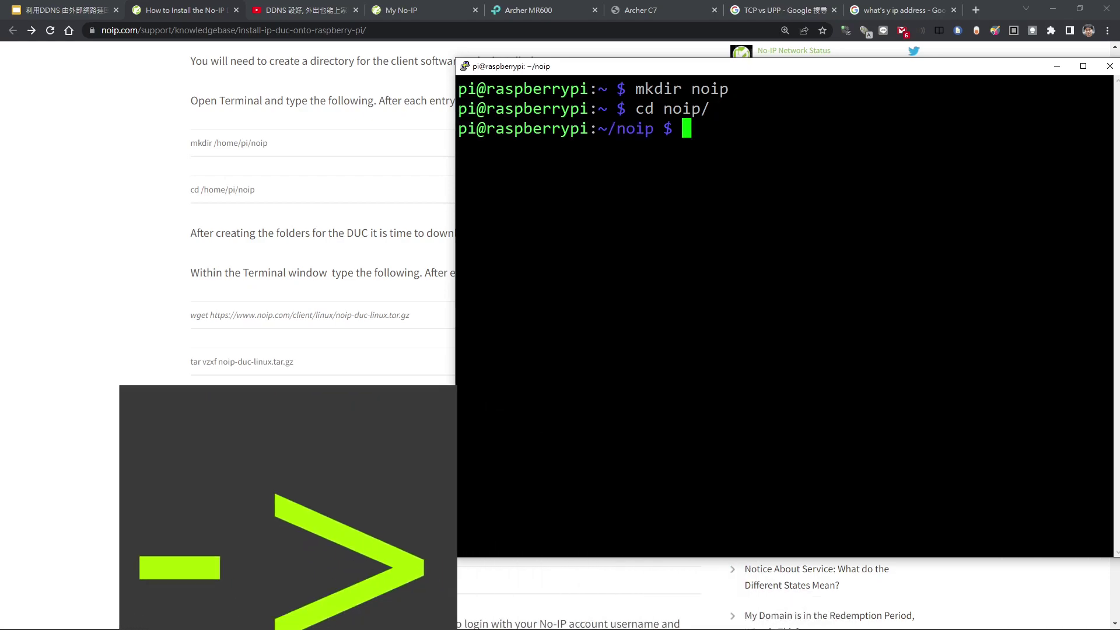
# - Run the guide's wget command to download noip-duc-linux.tar.gz
pyautogui.write('wget')
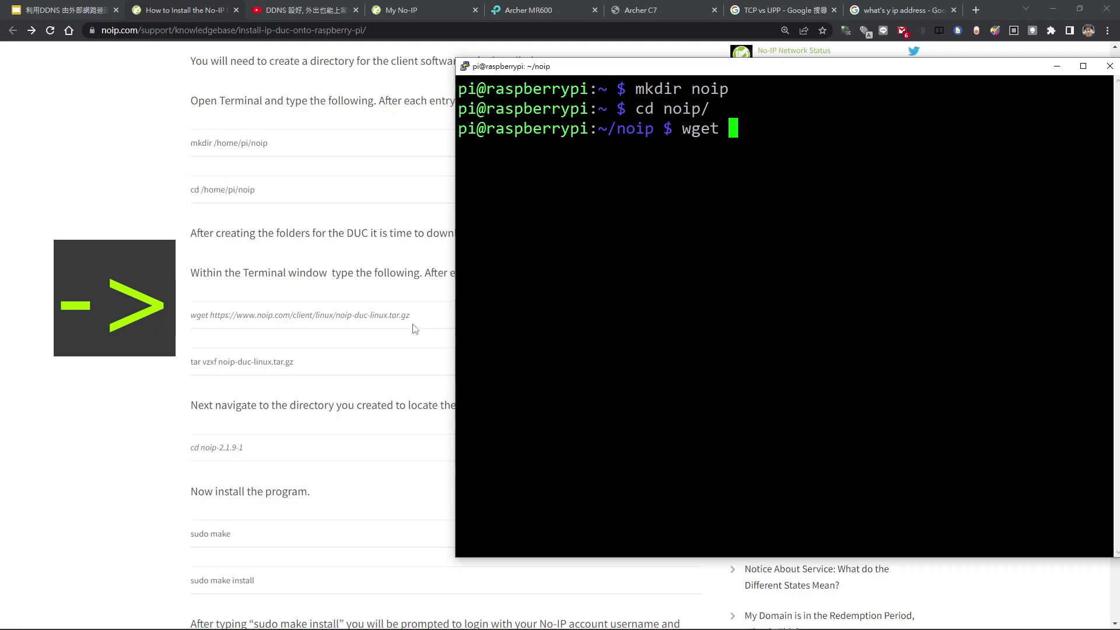
pyautogui.moveTo(412, 317); pyautogui.dragTo(193, 317)
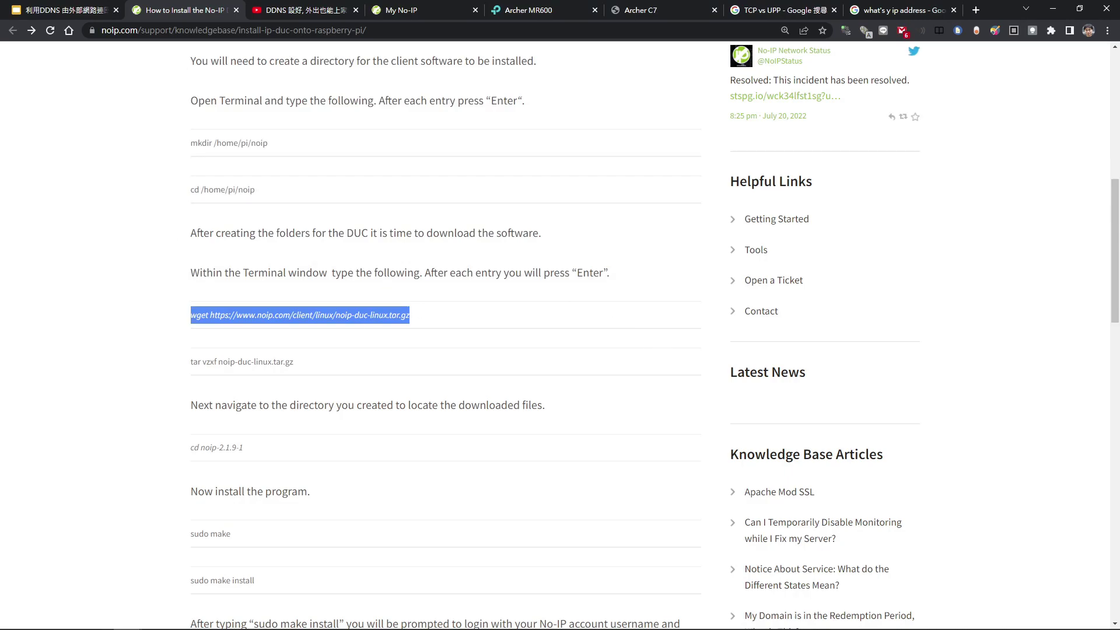
pyautogui.hotkey('alt', 'Tab')
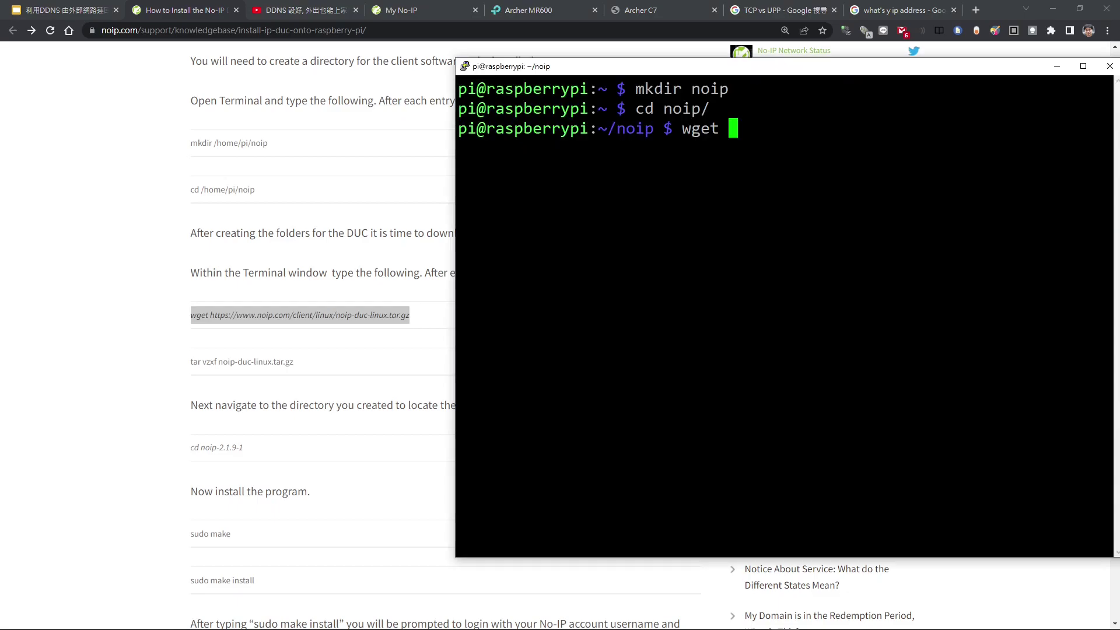
pyautogui.write('wget https://www.noip.com/client/linux/noip-duc-linux.tar.gz')
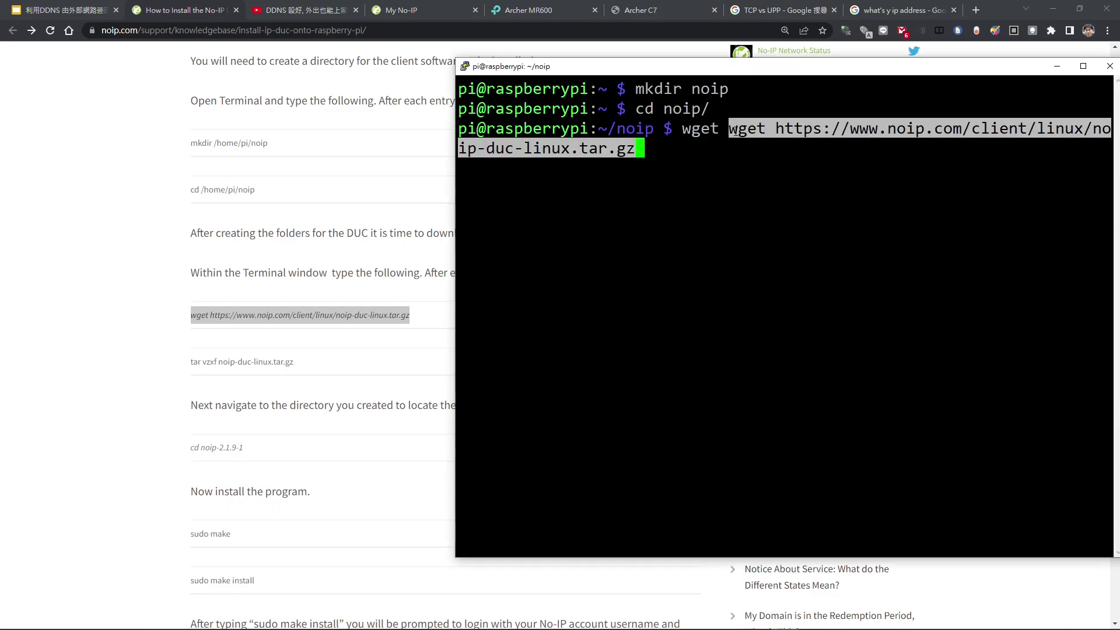
pyautogui.press('Home')
pyautogui.press('Right')
pyautogui.press('Right')
pyautogui.press('Right')
pyautogui.press('Right')
pyautogui.press('Right')
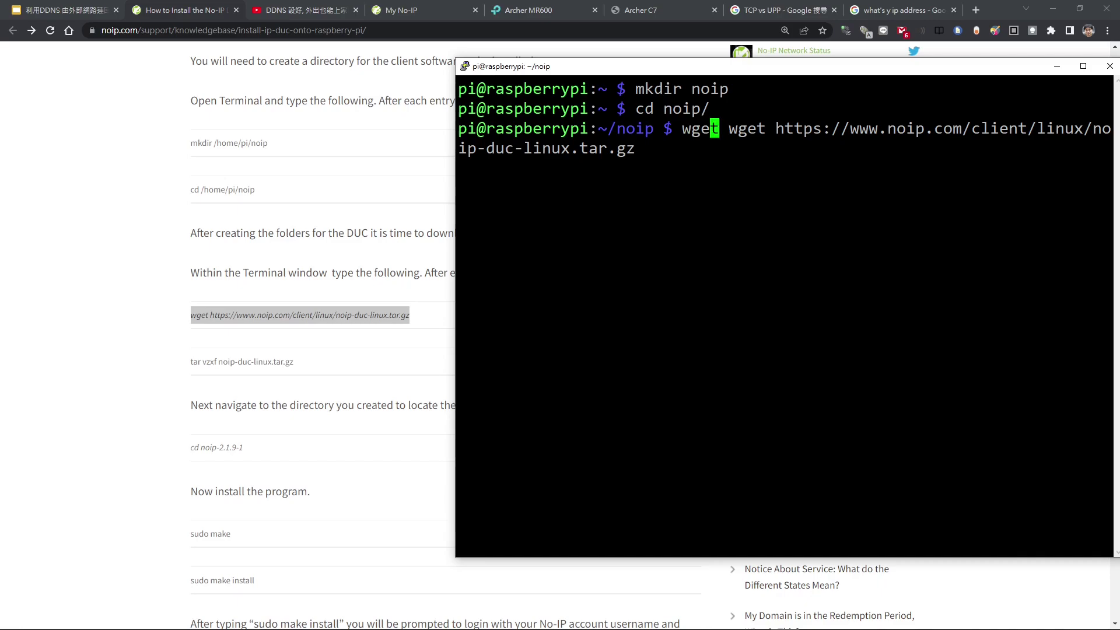
pyautogui.press('BackSpace')
pyautogui.press('BackSpace')
pyautogui.press('BackSpace')
pyautogui.press('BackSpace')
pyautogui.press('BackSpace')
pyautogui.press('Return')
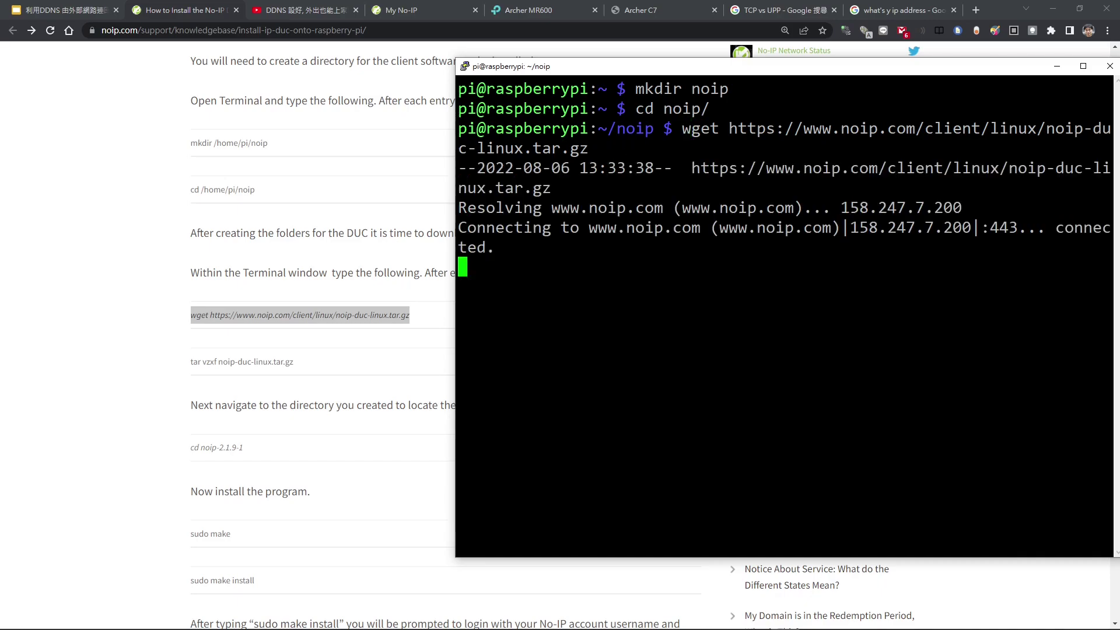